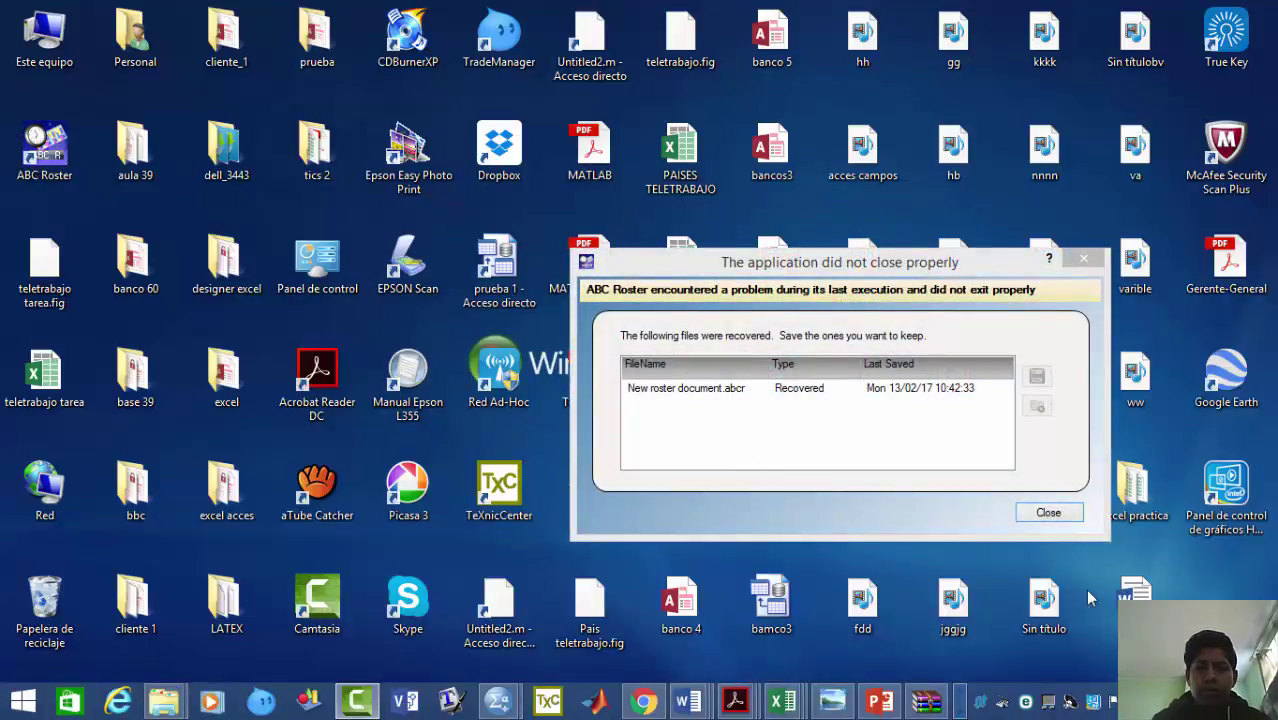
- Close the crash-recovery notice so ABC Roster 2.3.2 opens with no document loaded
left_click(1048, 512)
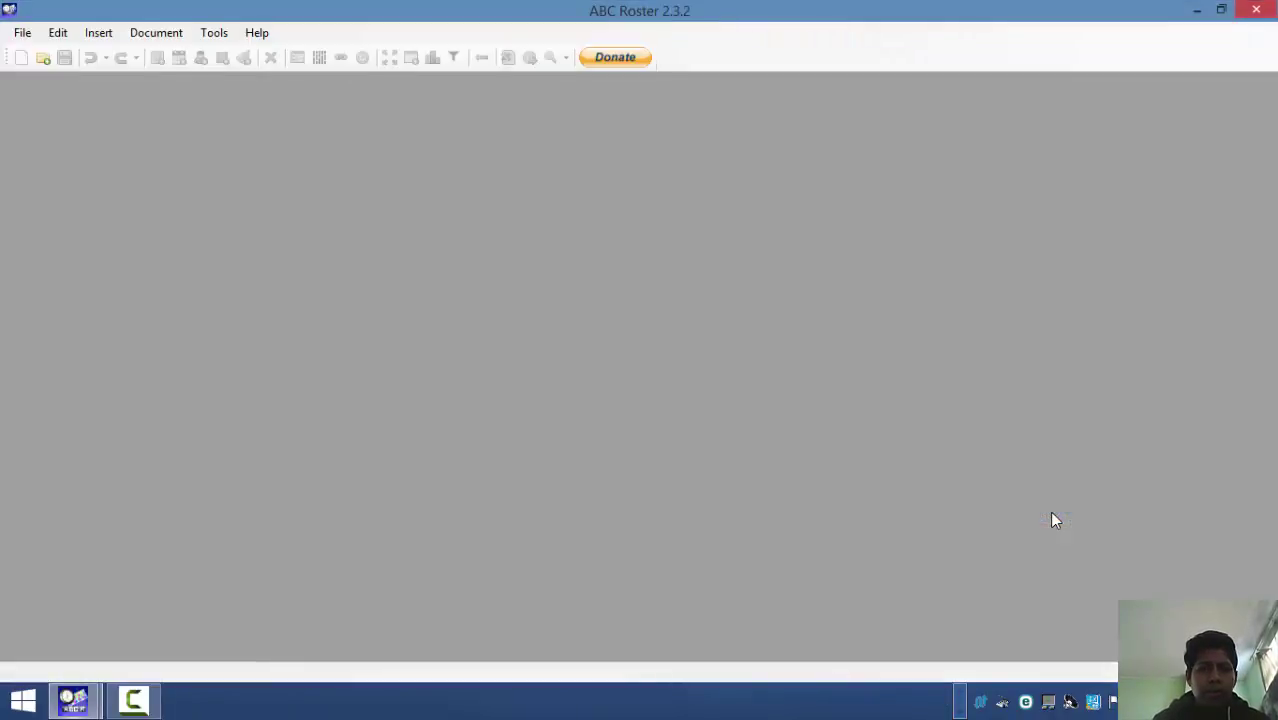
- Create a new roster document and start the setup wizard
left_click(26, 38)
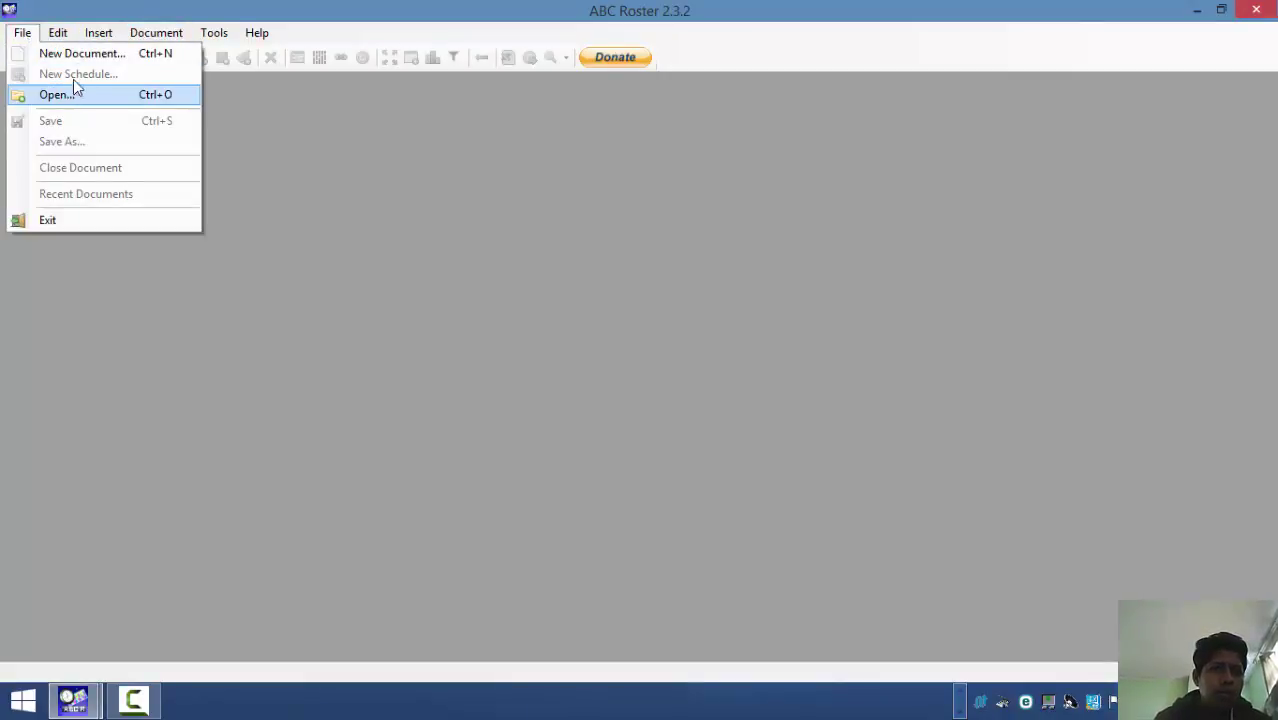
left_click(98, 54)
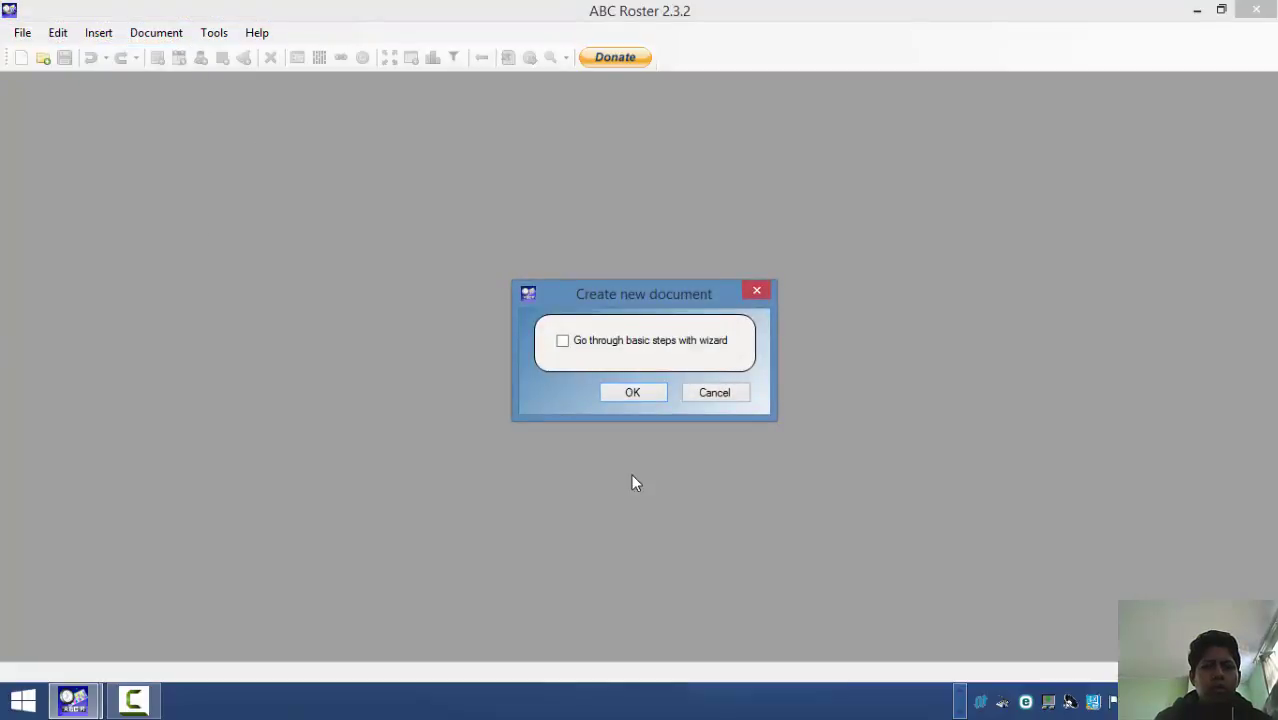
left_click(631, 392)
left_click(785, 410)
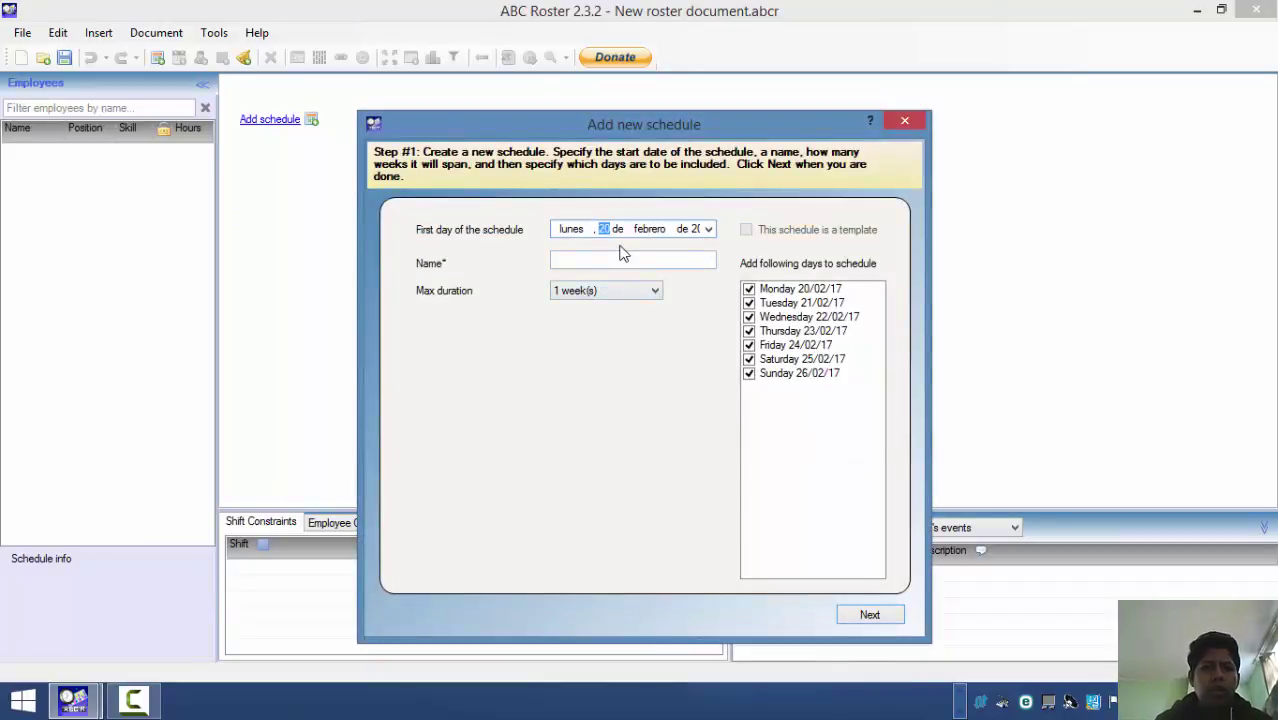
- Name the schedule LUIS, set its Max duration to 31 days, and continue
left_click(618, 259)
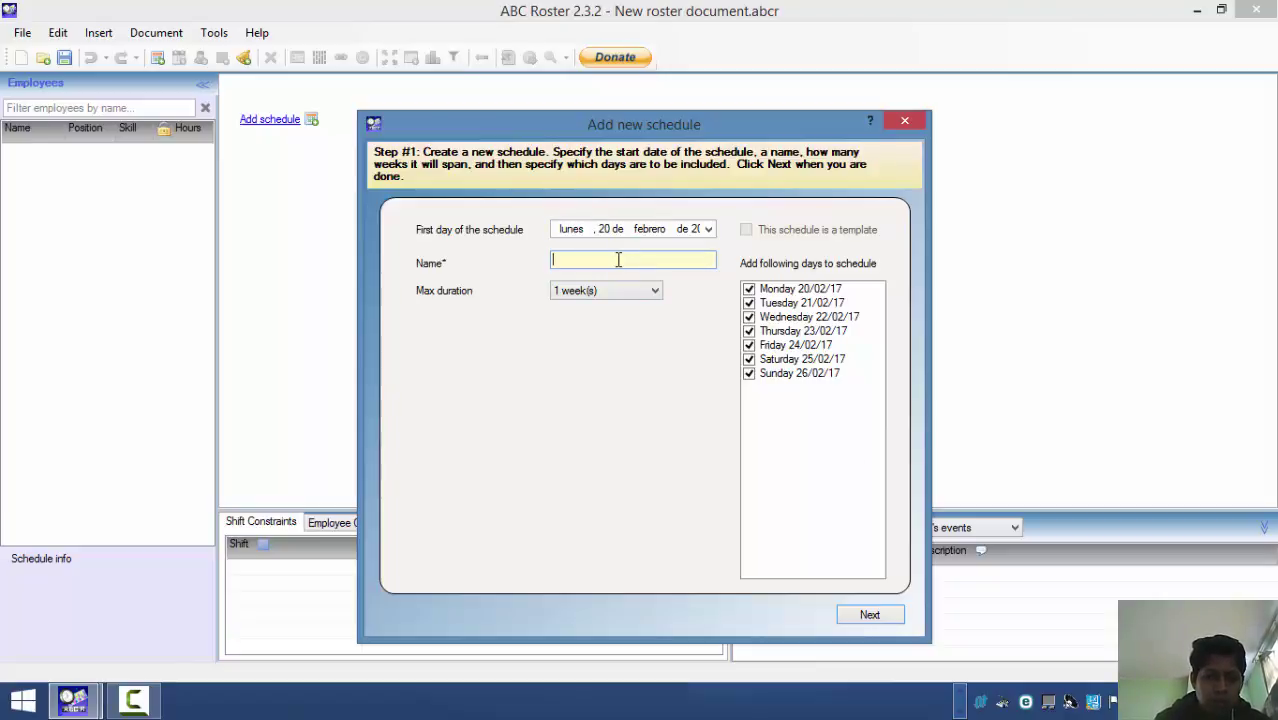
type("LUIS")
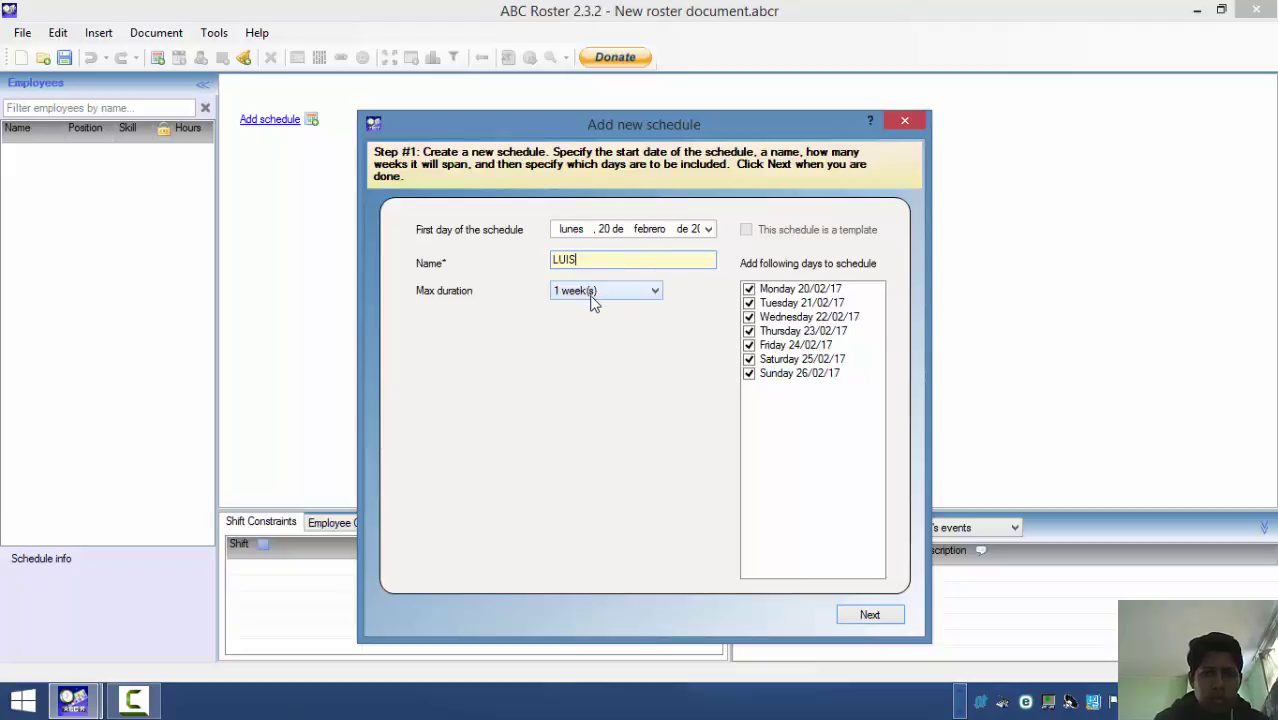
left_click(591, 298)
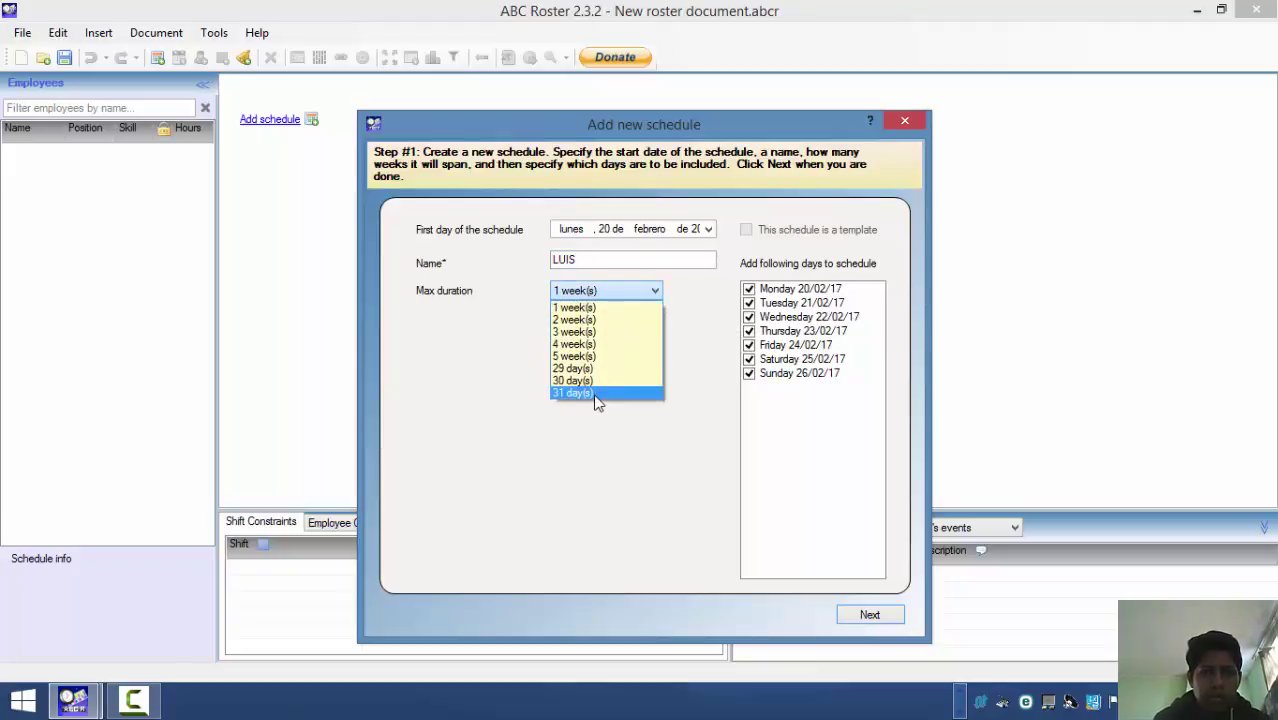
left_click(595, 395)
left_click(848, 613)
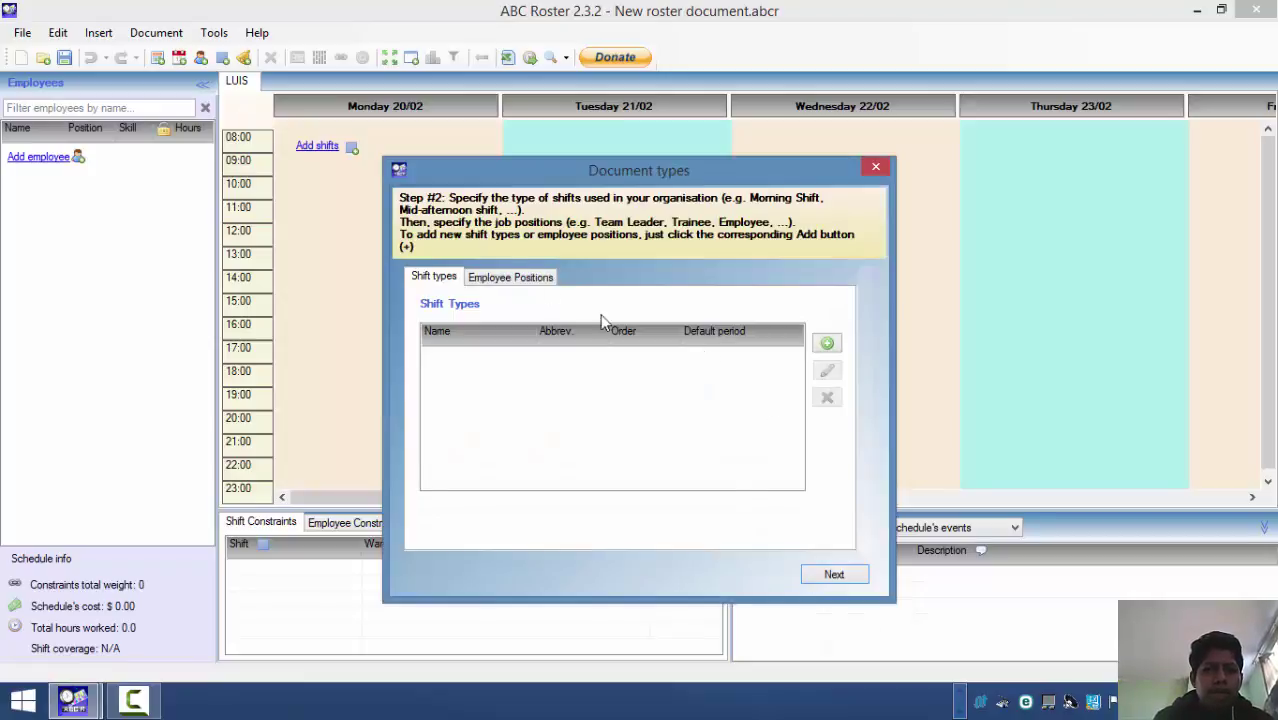
- Review the Supervisor position (SUP, level 3), keep it unchanged, and continue
left_click(513, 279)
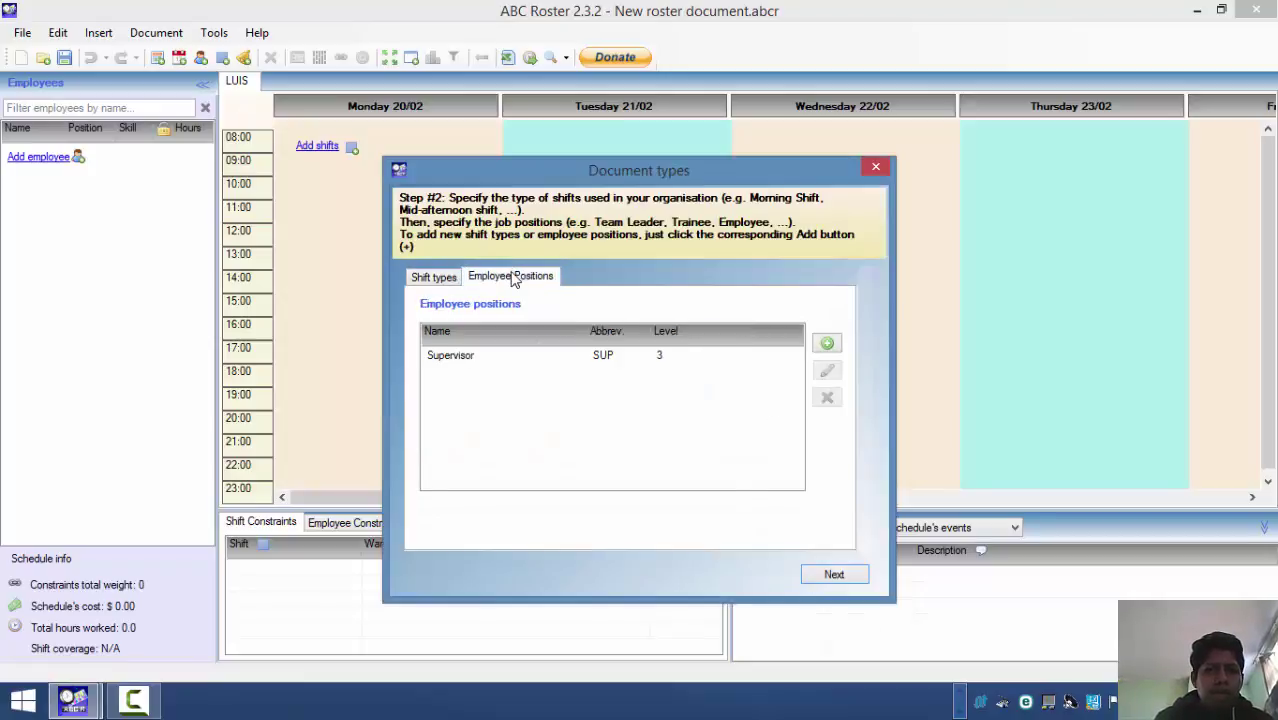
double_click(474, 361)
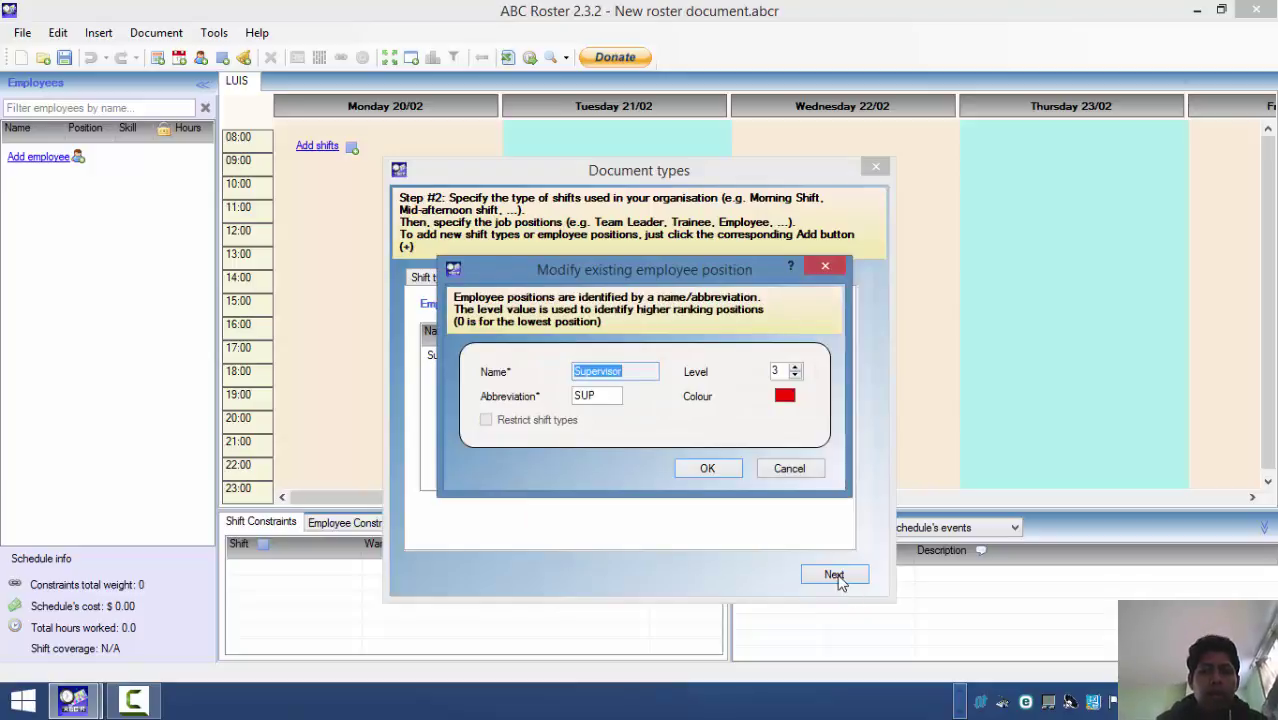
left_click(598, 395)
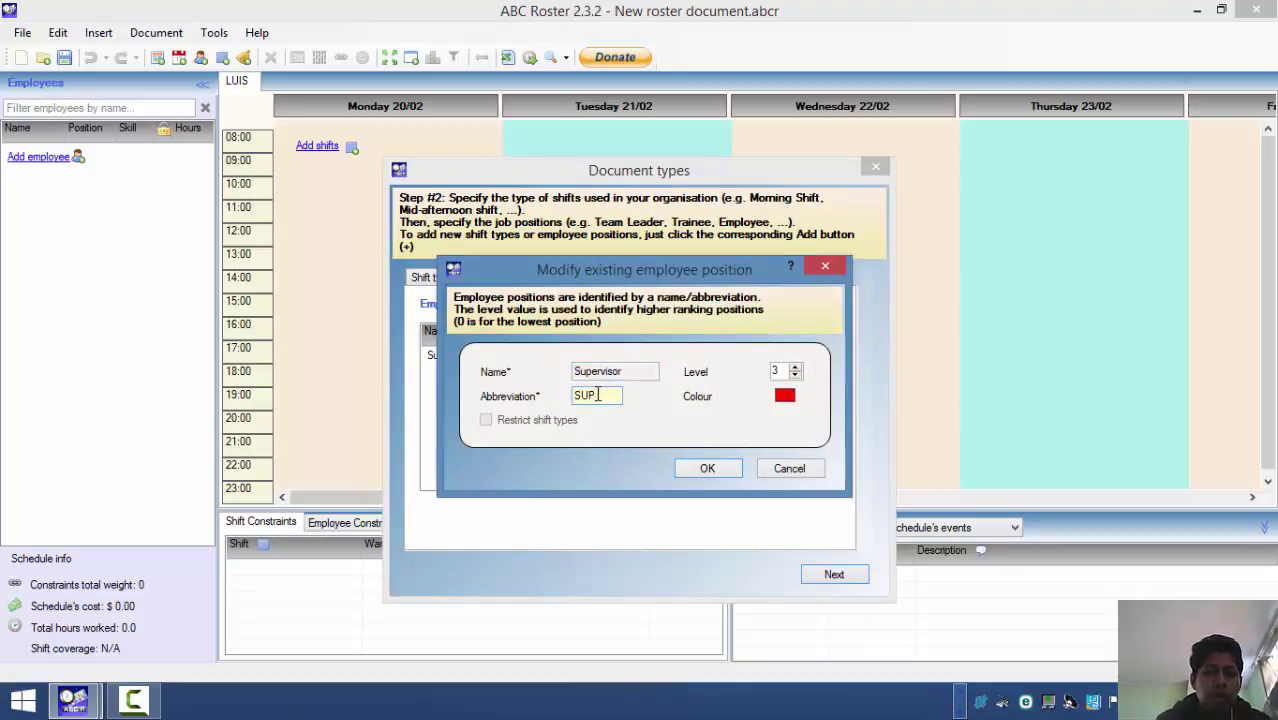
left_click(700, 468)
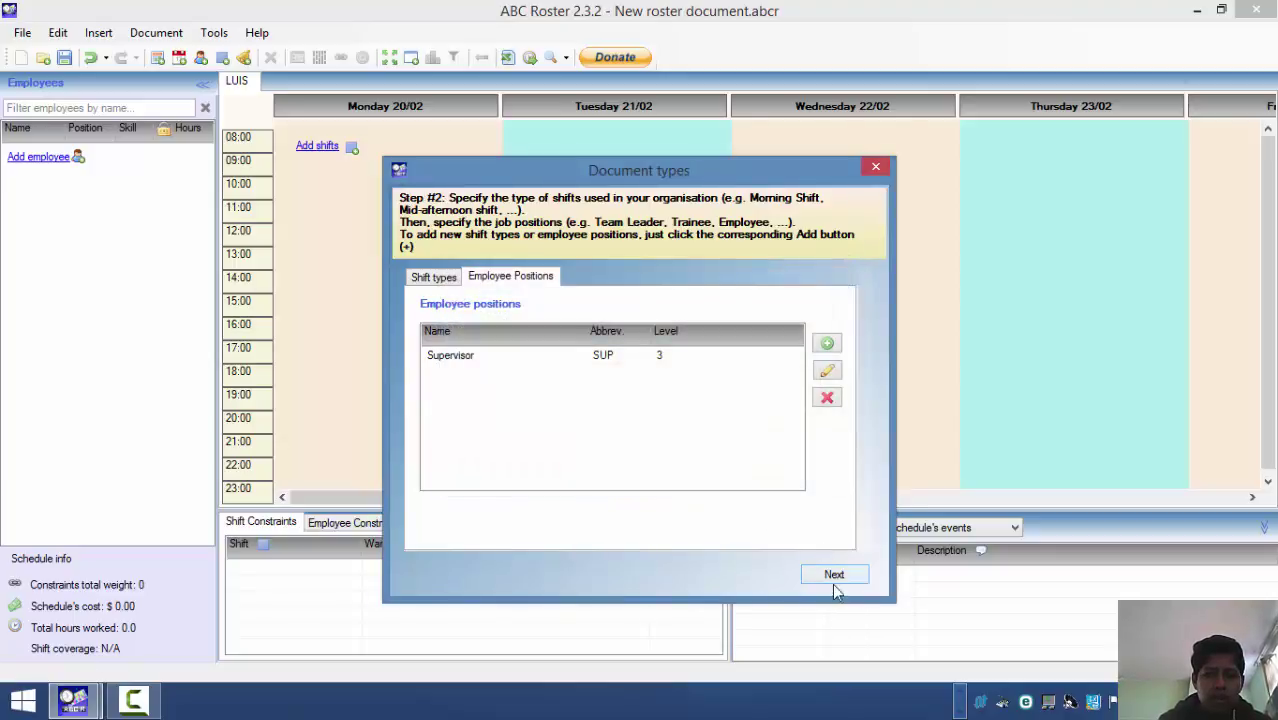
left_click(834, 578)
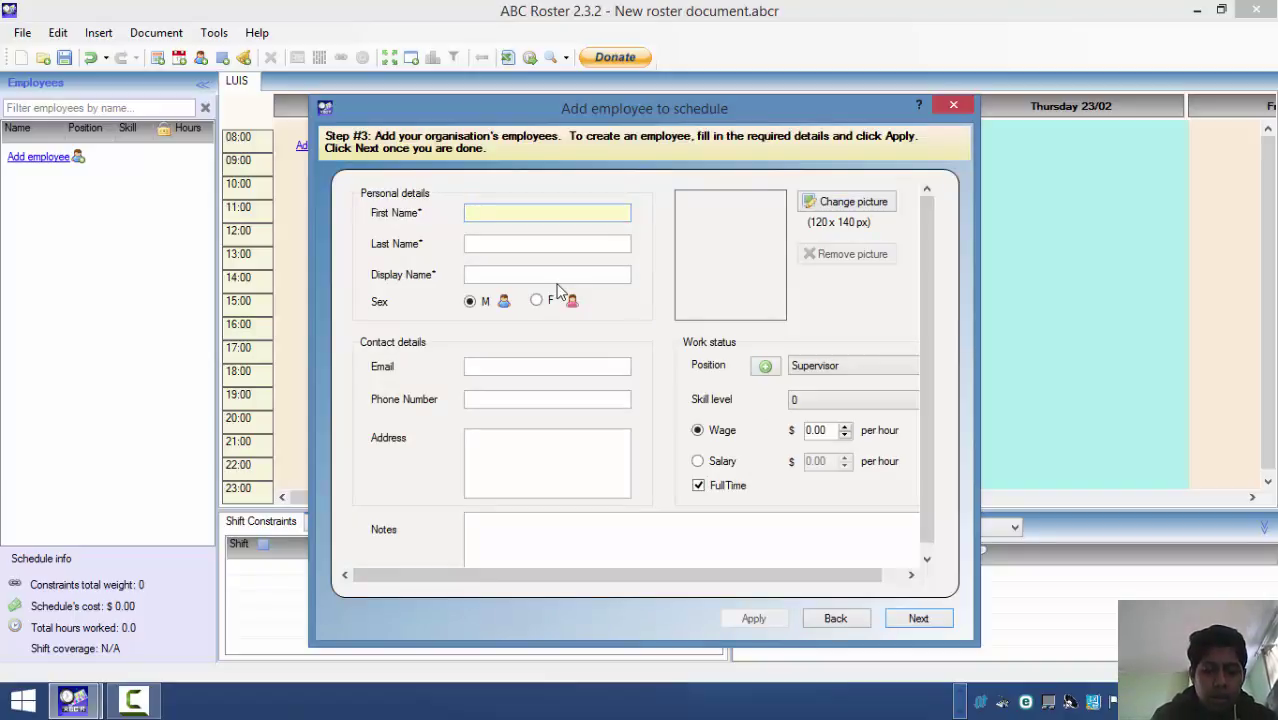
- Enter the employee's first name, correcting its mistyped ending
type("LUI")
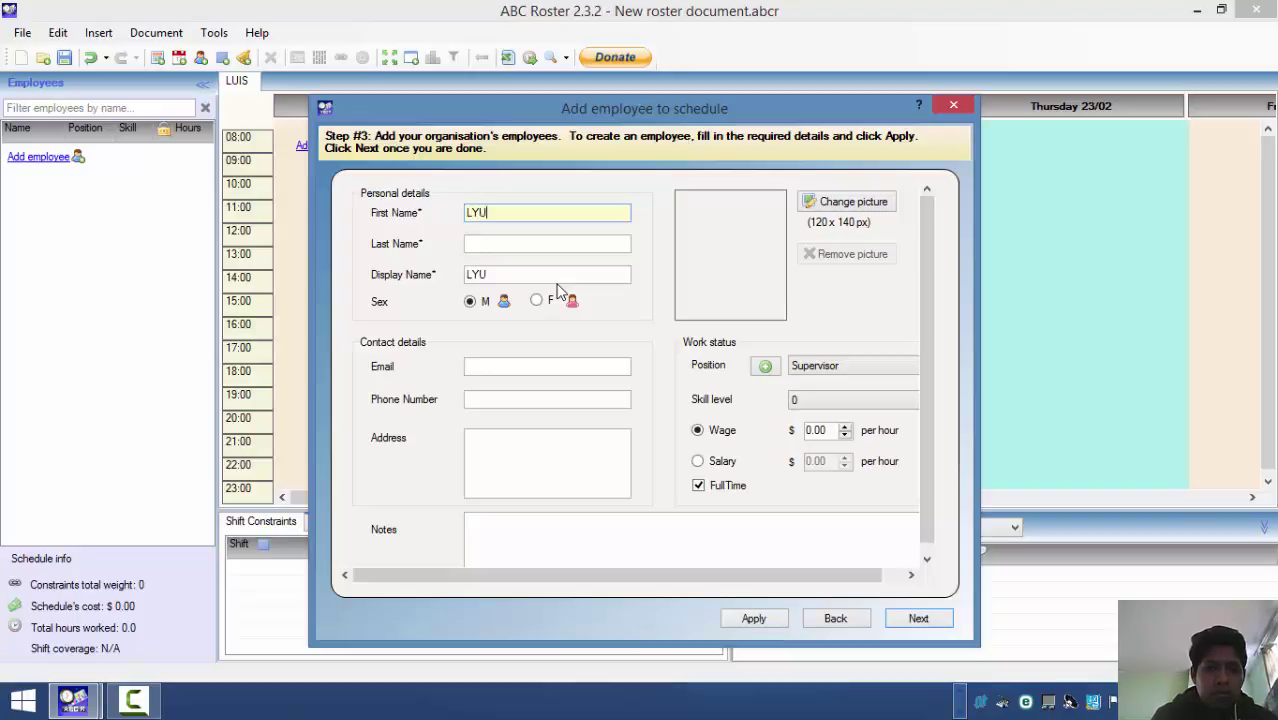
key("BackSpace")
key("BackSpace")
type("USI")
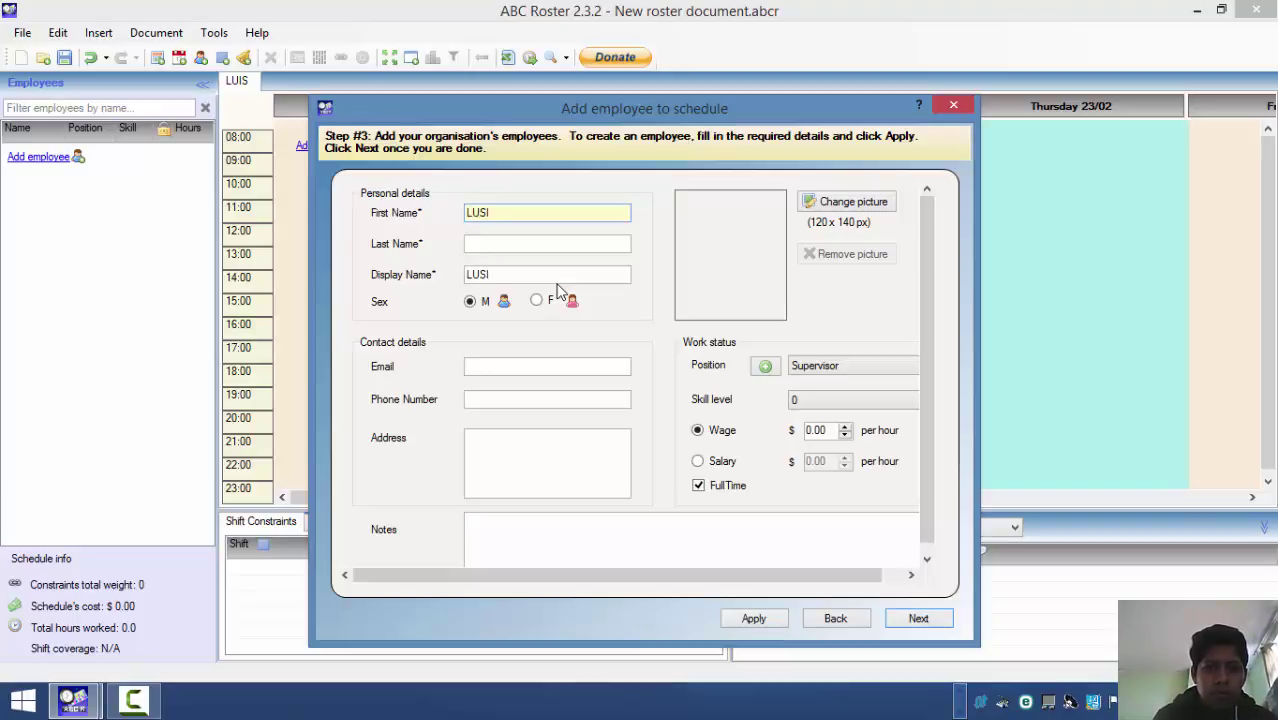
left_click(476, 242)
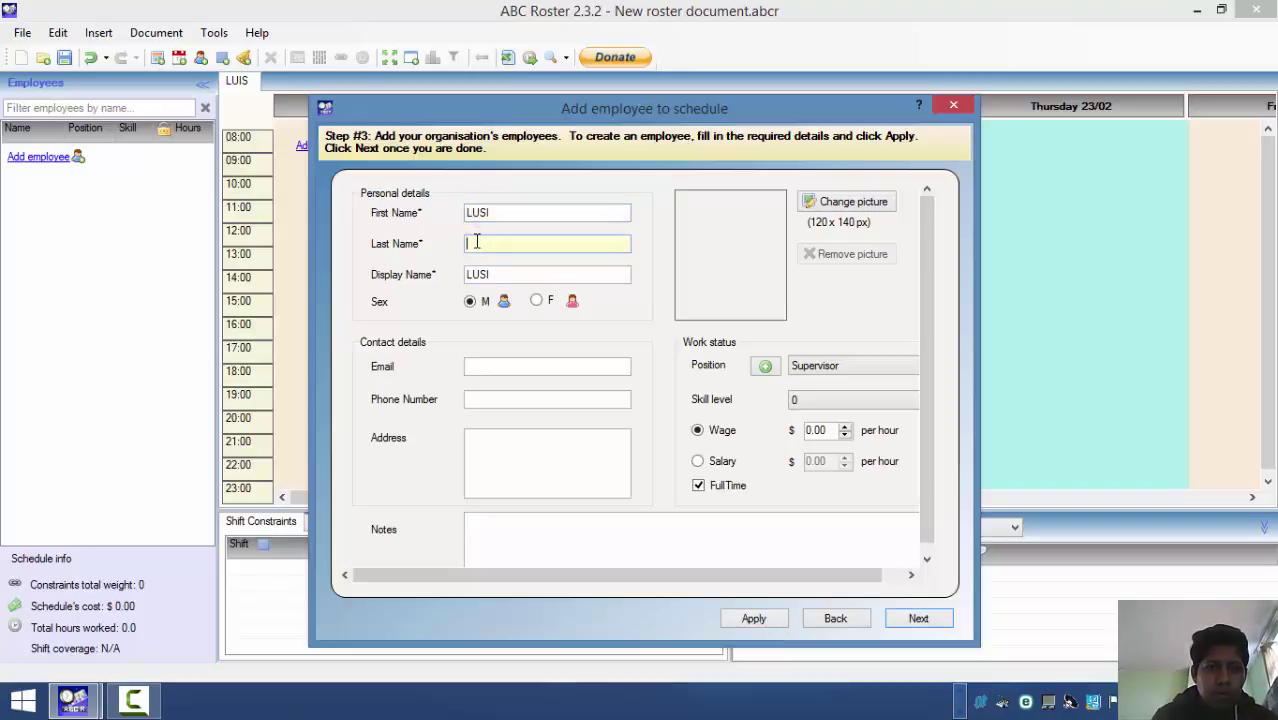
left_click(499, 214)
key("BackSpace")
key("BackSpace")
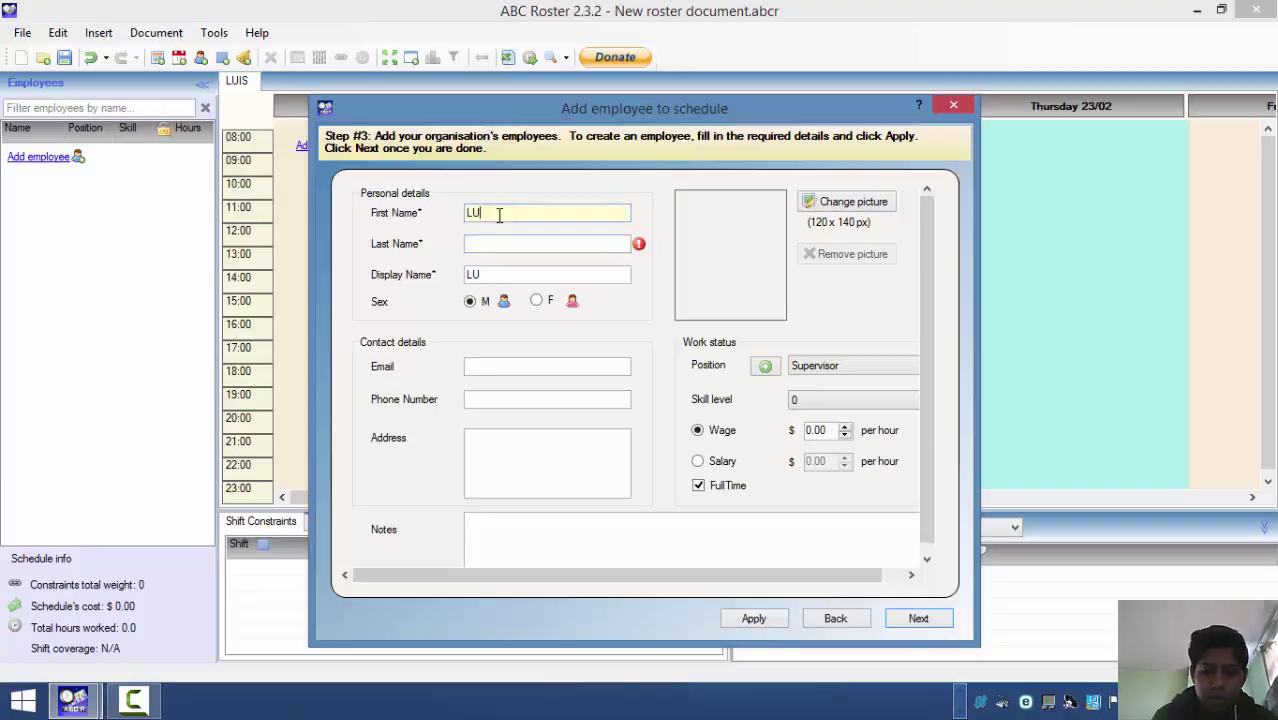
type("IS")
key("BackSpace")
key("BackSpace")
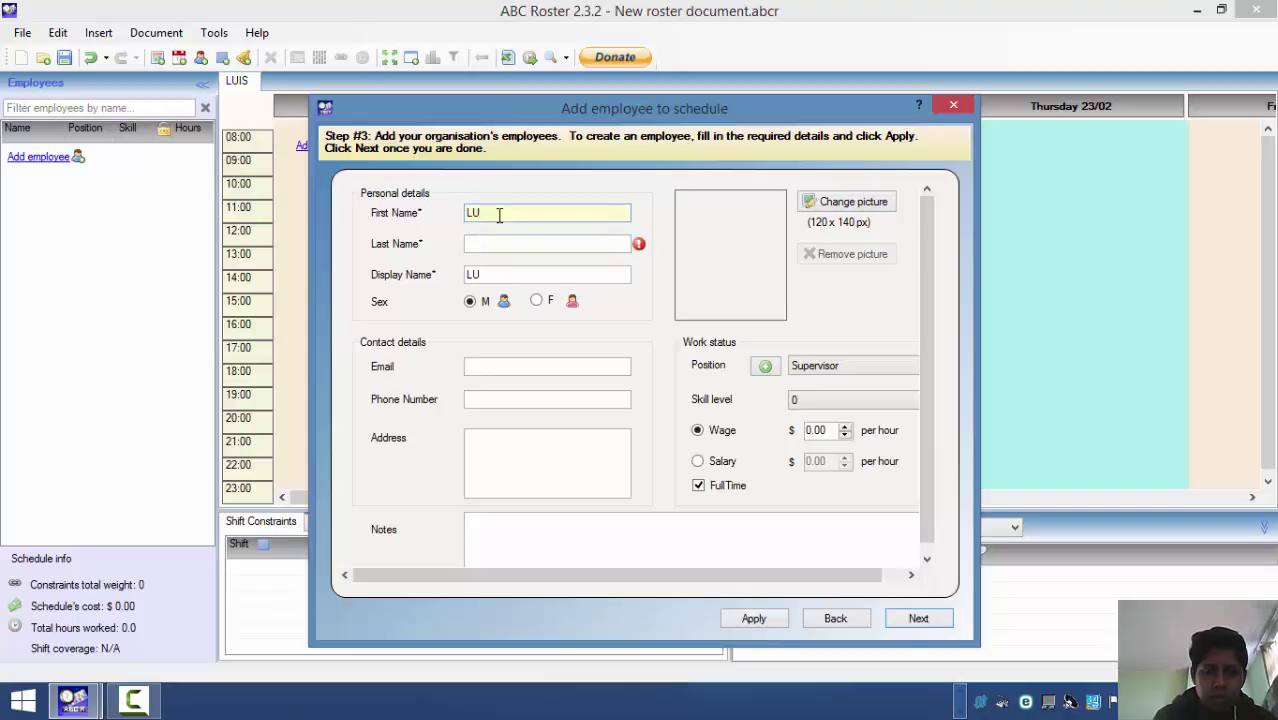
type("IS")
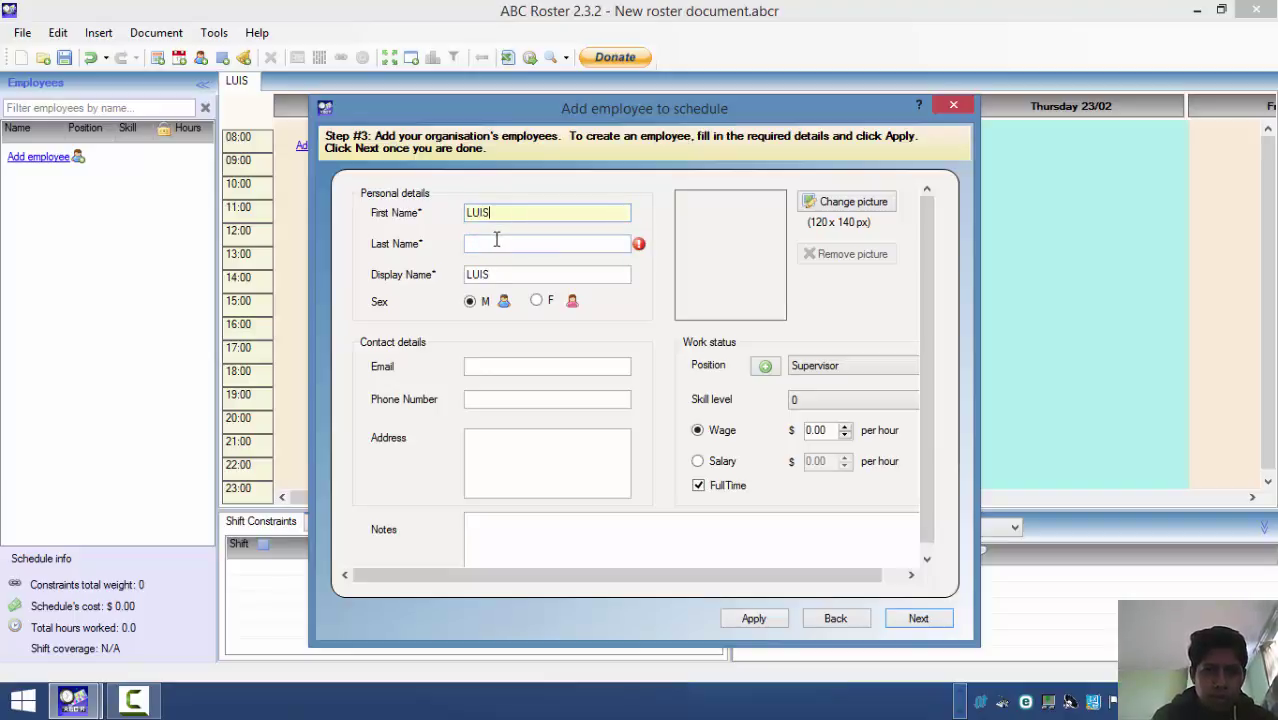
- Enter the employee's last name, fixing a missing letter, and their e-mail address
left_click(496, 240)
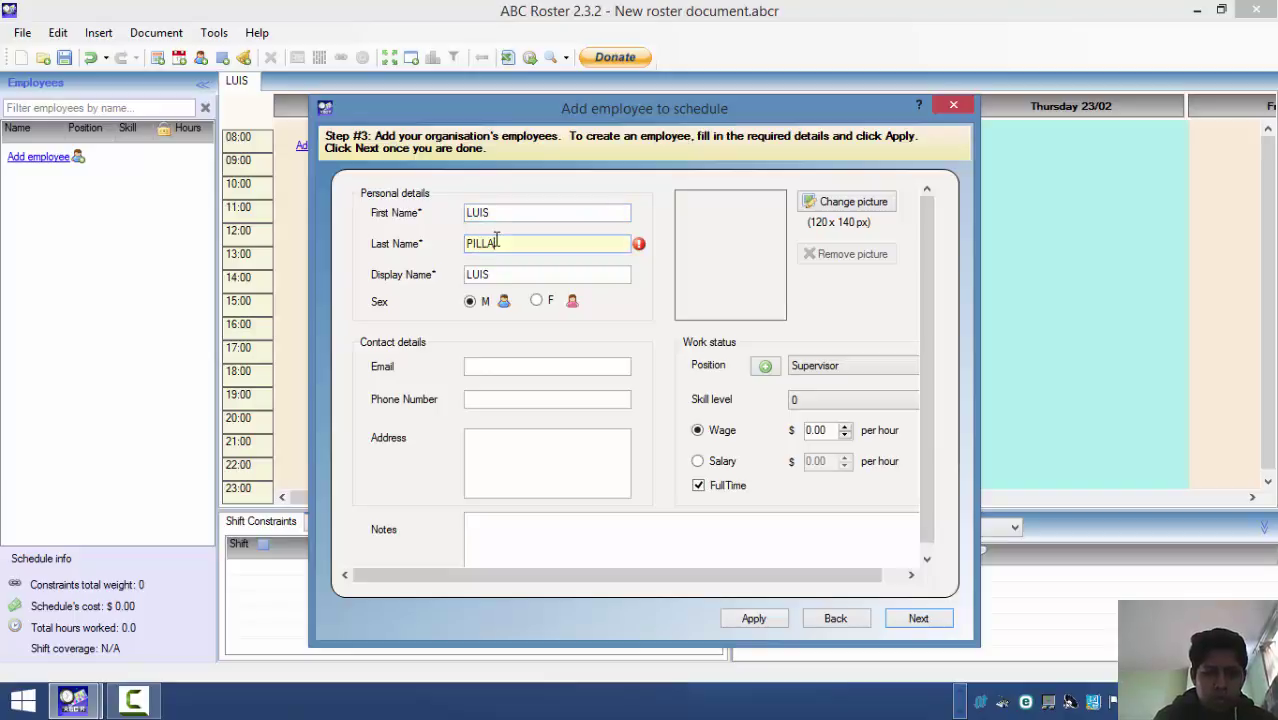
left_click(496, 242)
type("J")
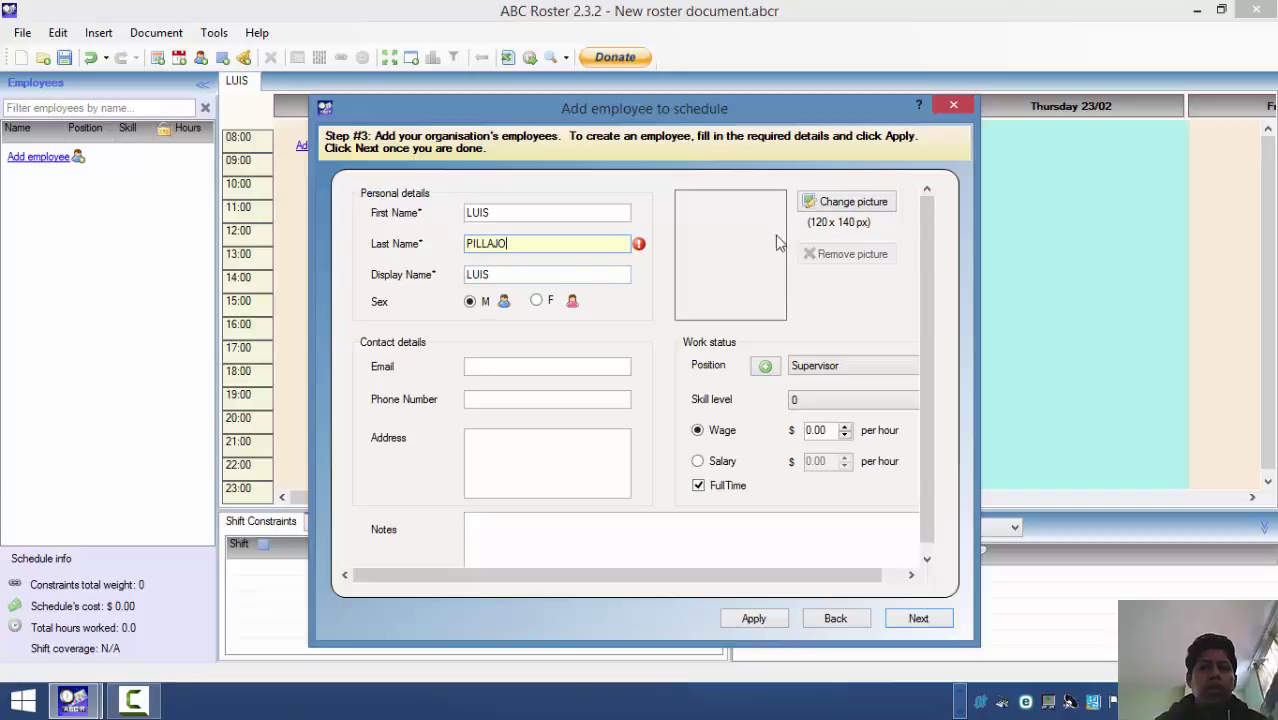
left_click(499, 367)
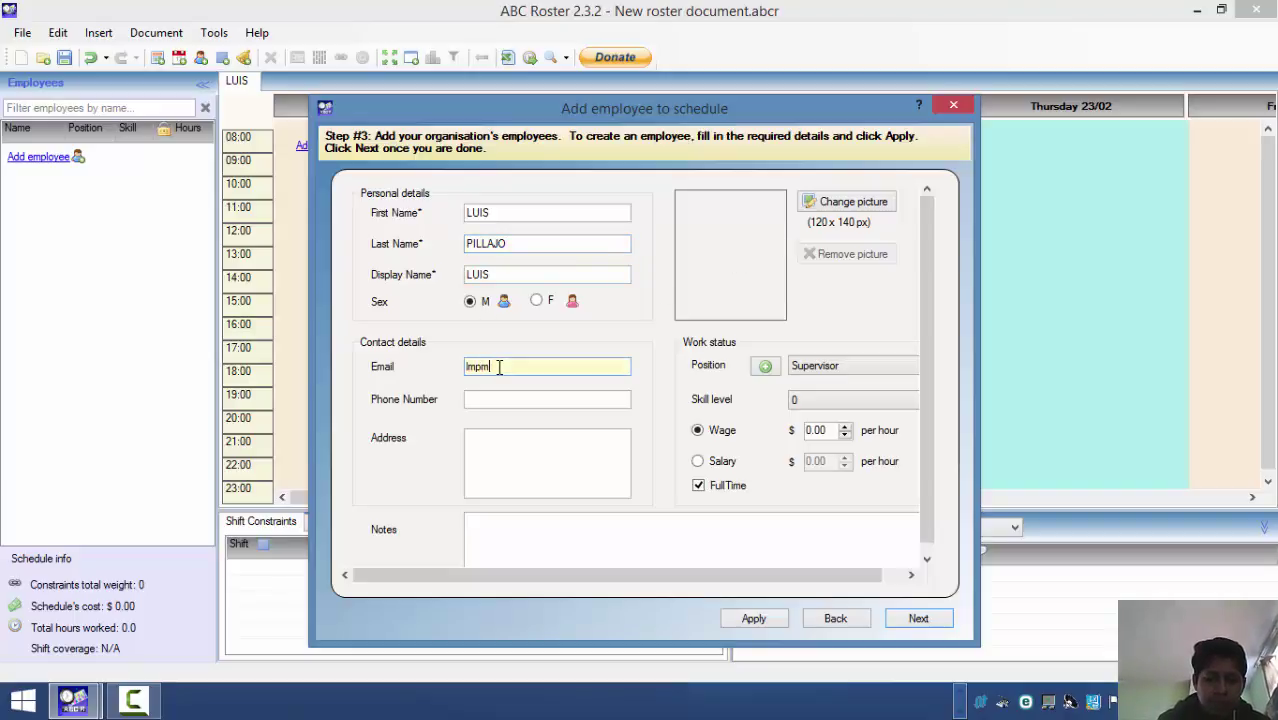
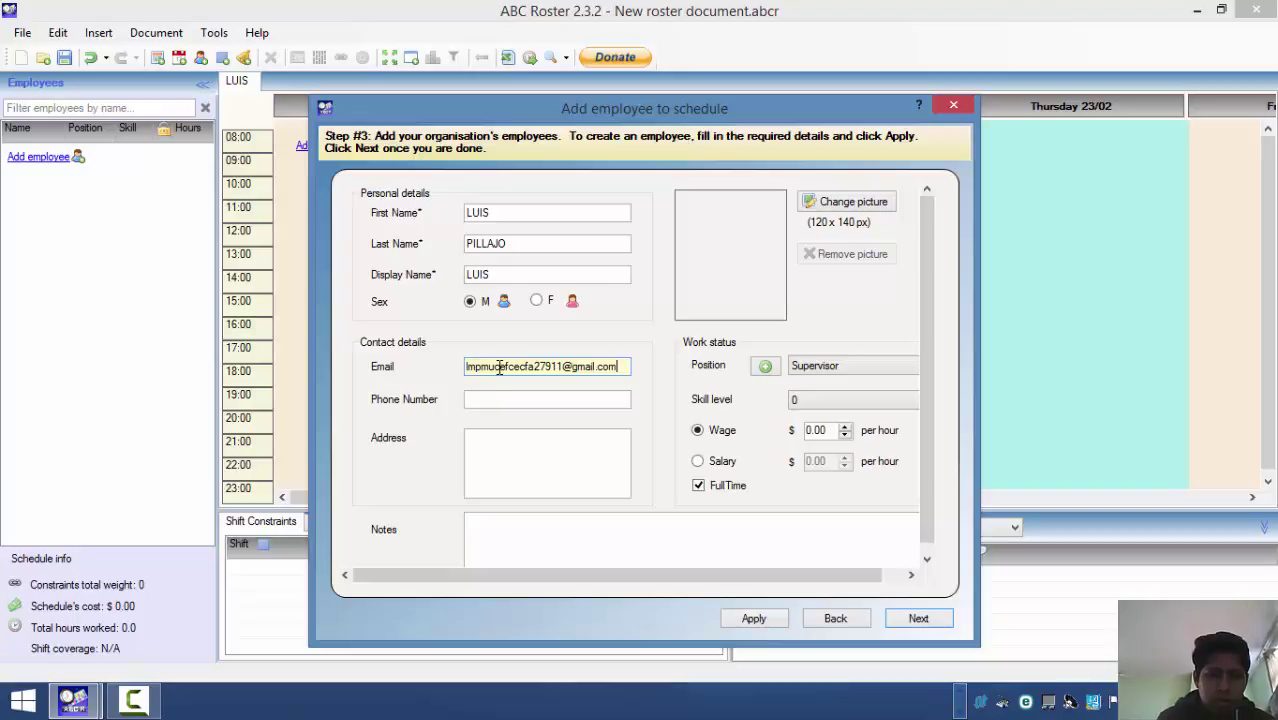
left_click(487, 397)
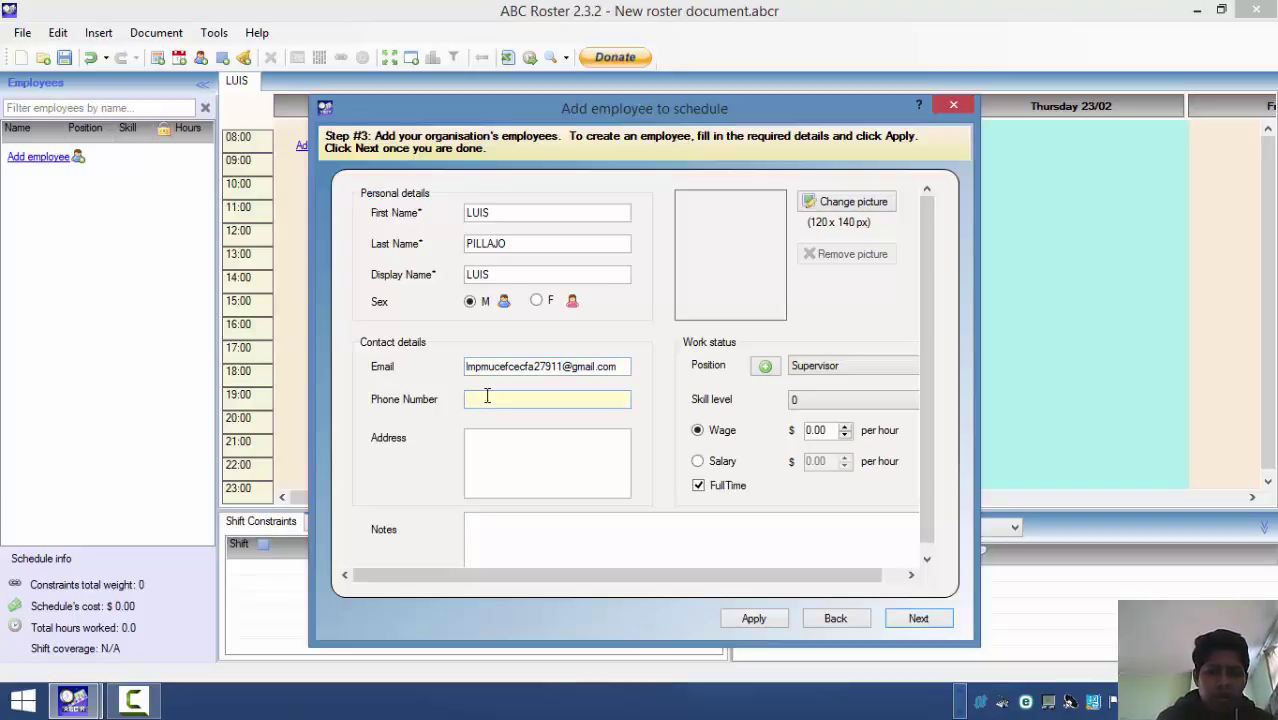
- Fill in the employee's phone number and address, leaving notes and photo empty
type("23707")
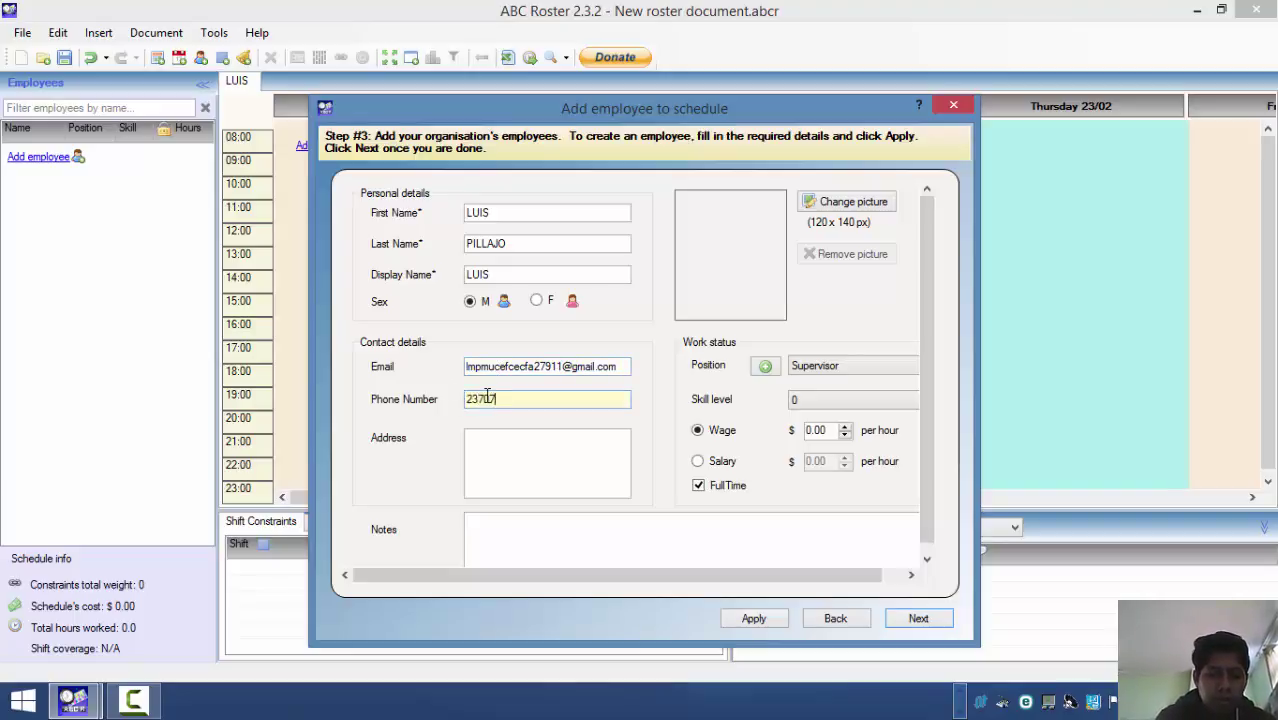
type("673")
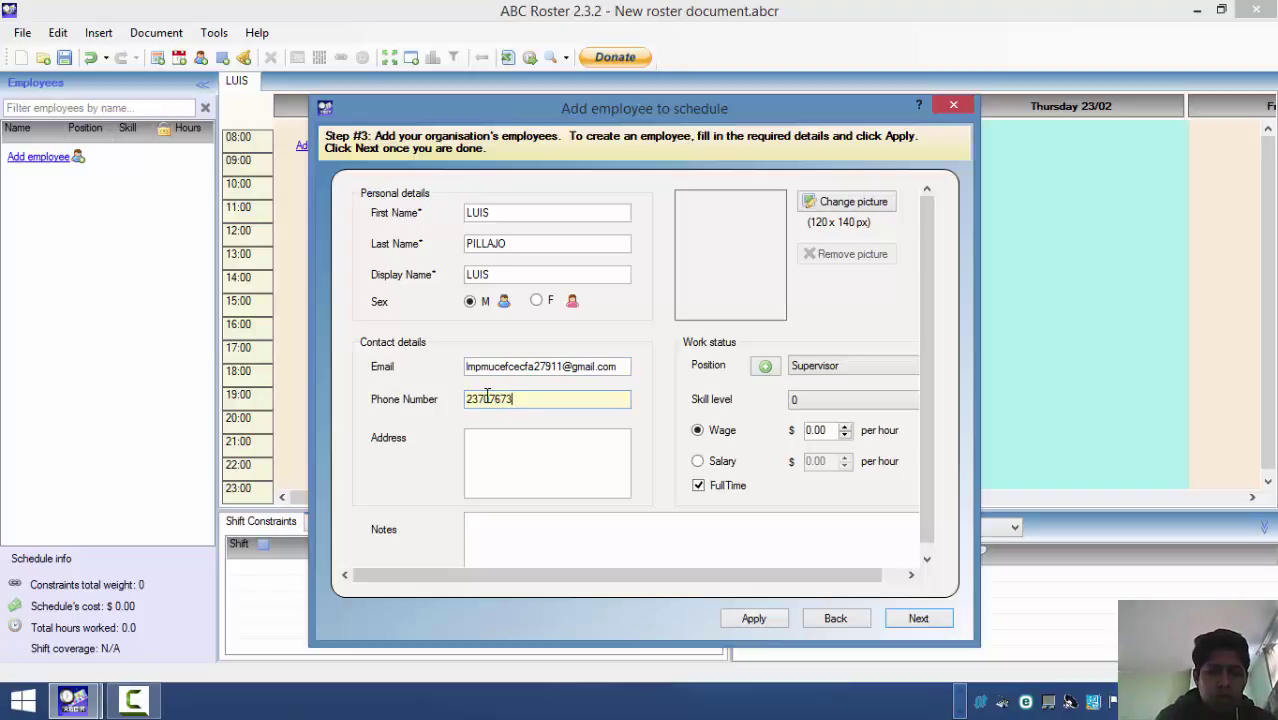
left_click(484, 431)
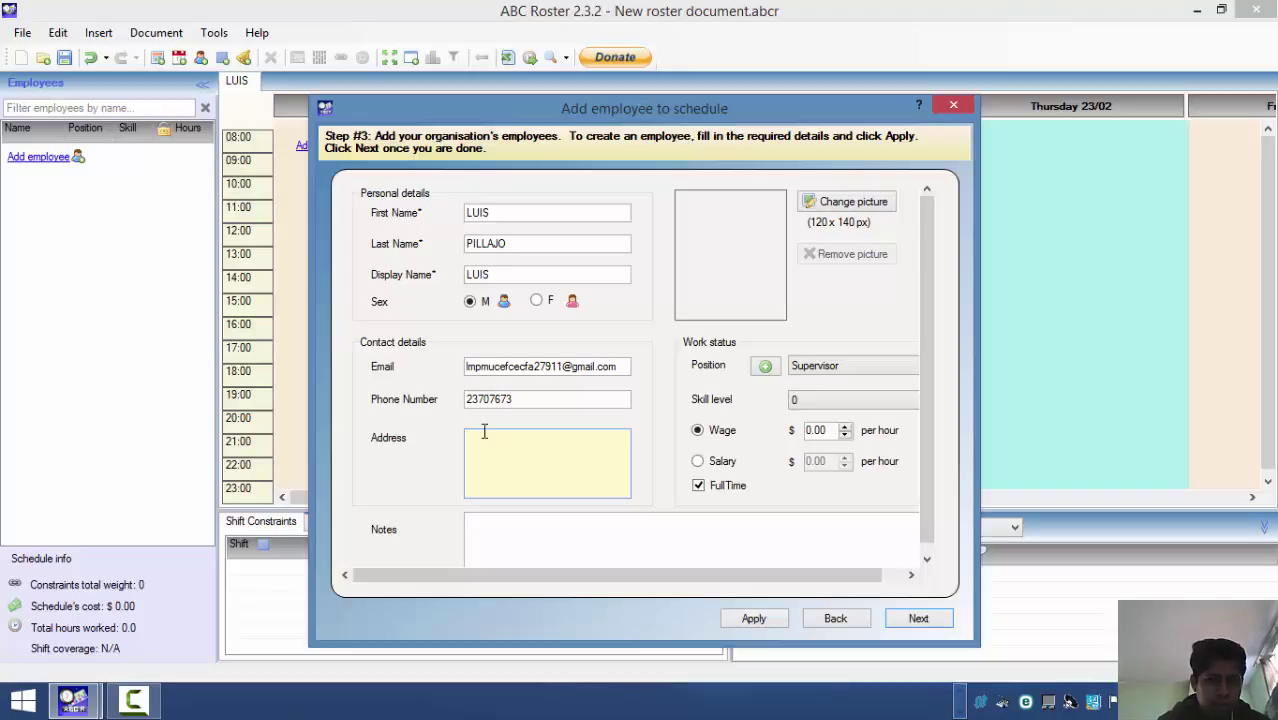
type("qui")
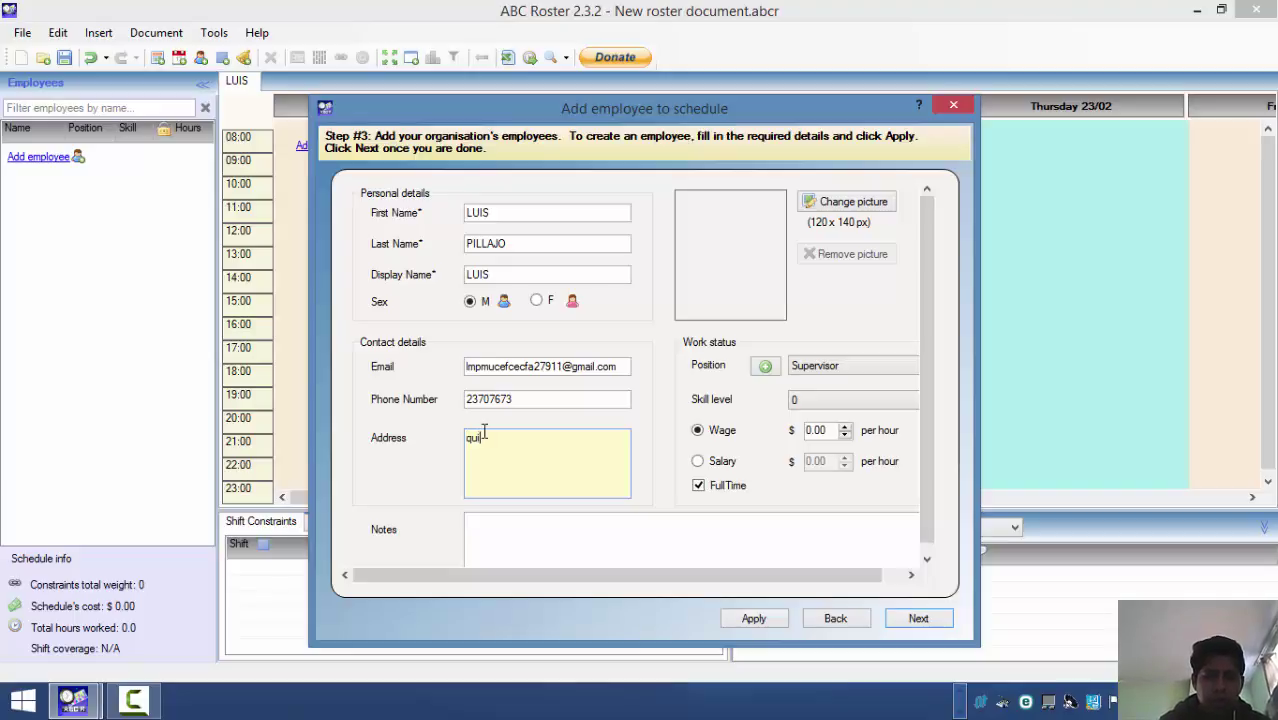
type("te")
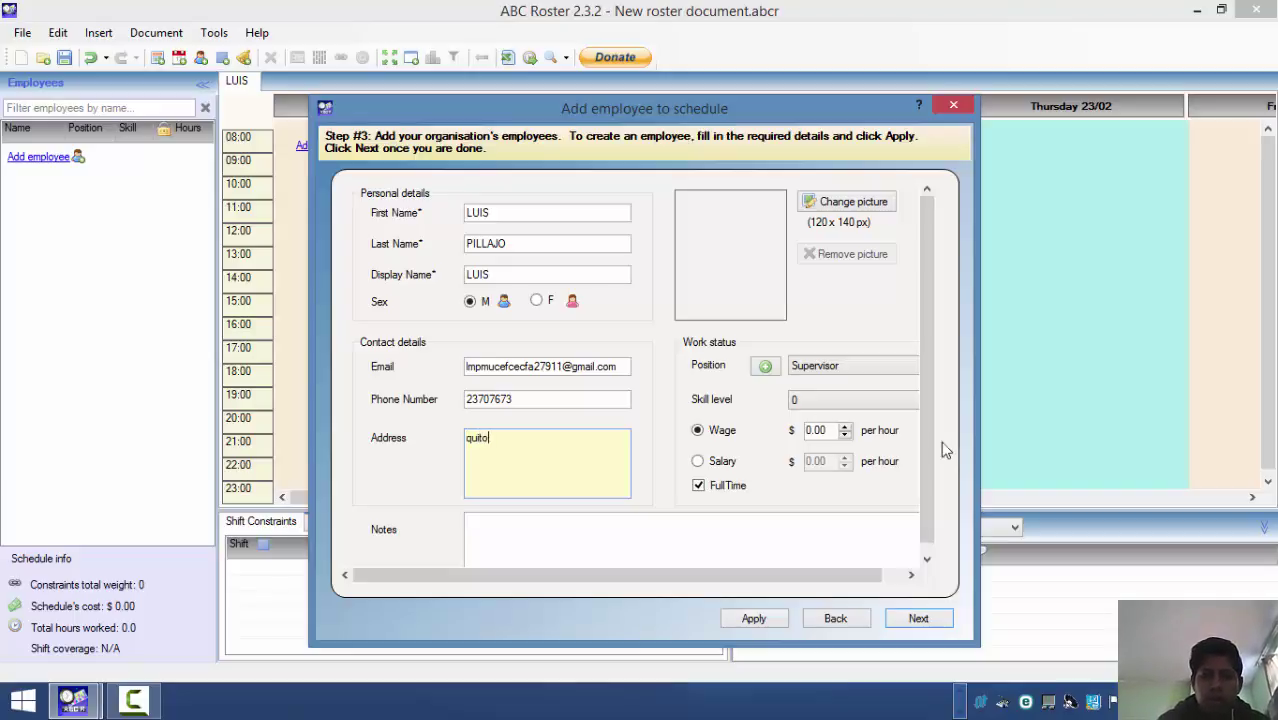
left_click_drag(930, 330, 933, 385)
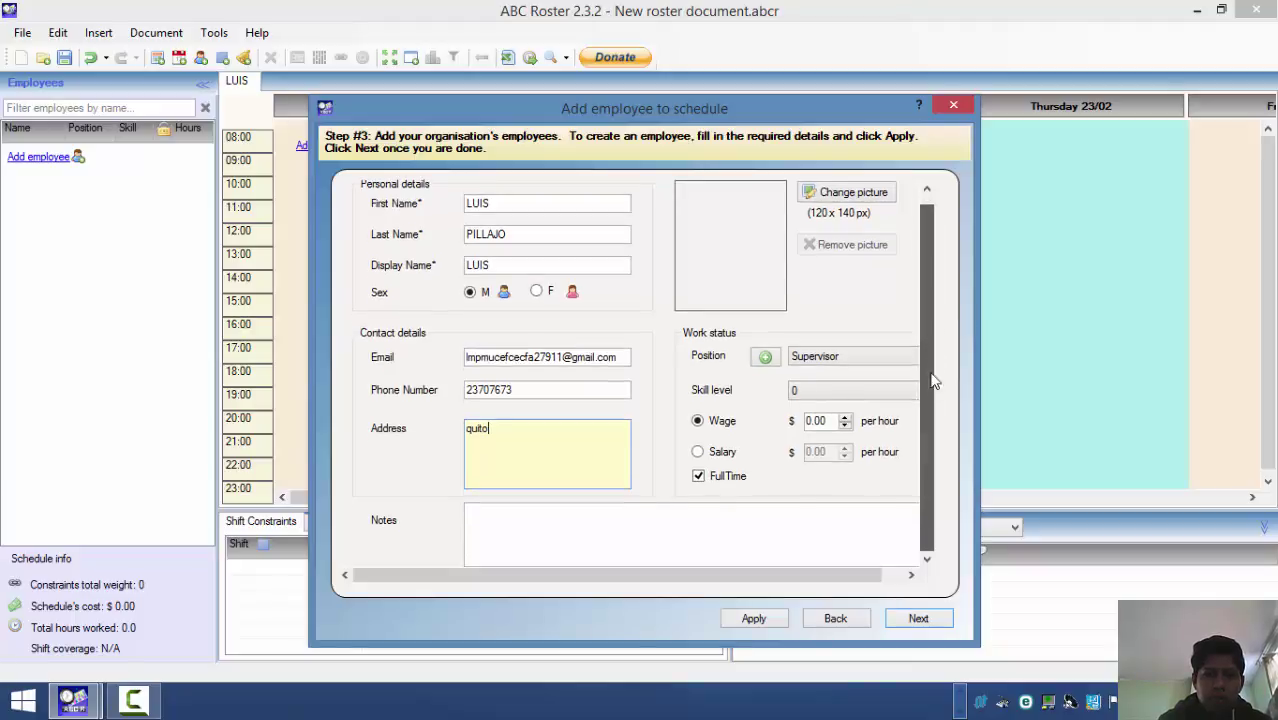
left_click(773, 510)
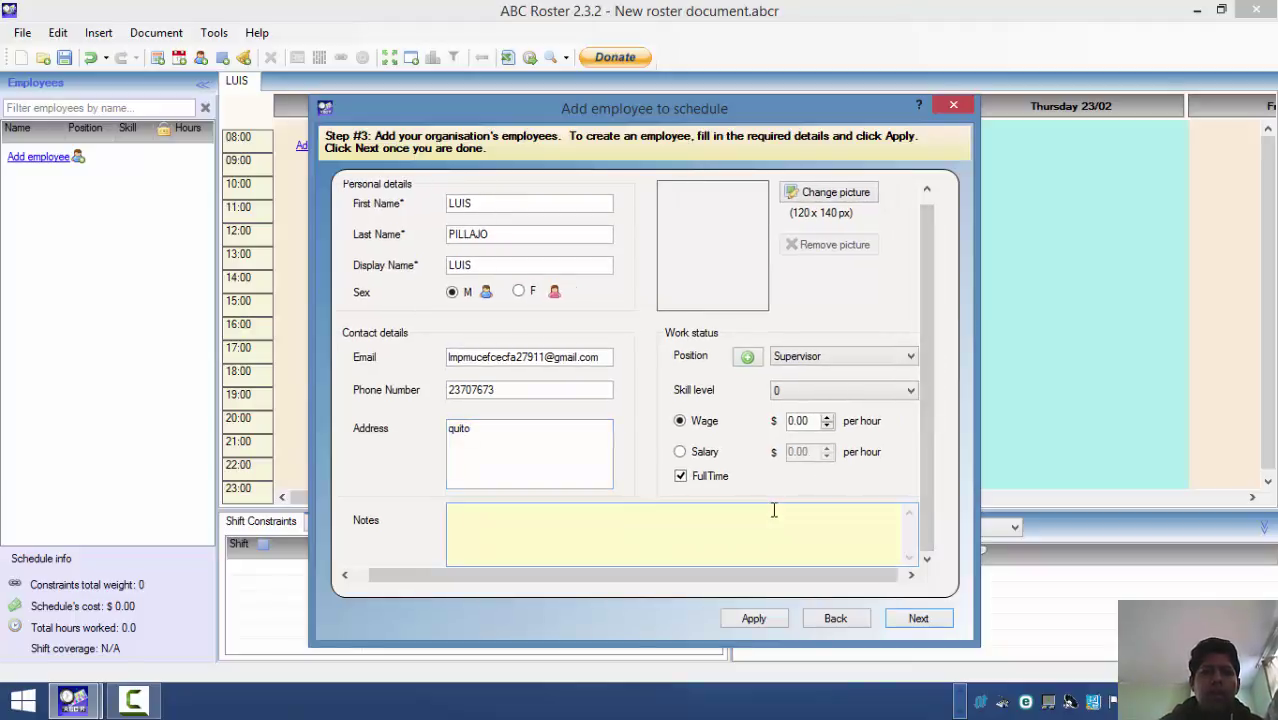
left_click_drag(577, 590, 638, 583)
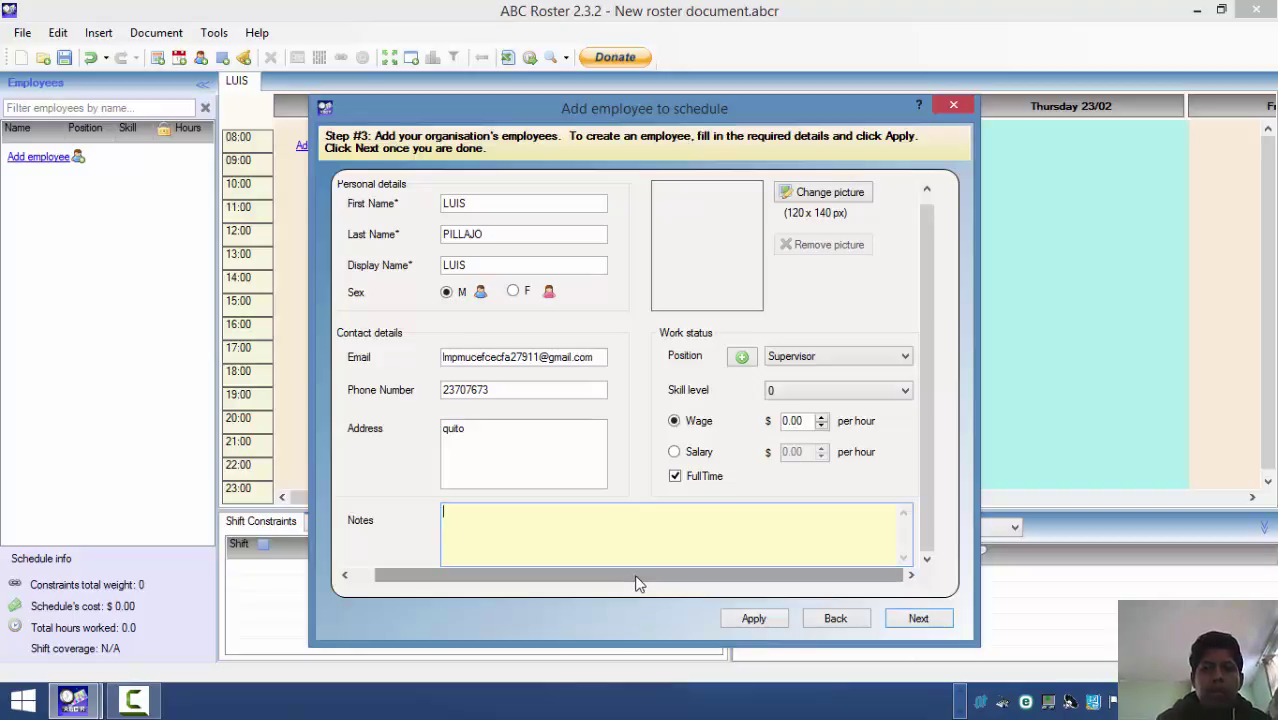
left_click(816, 193)
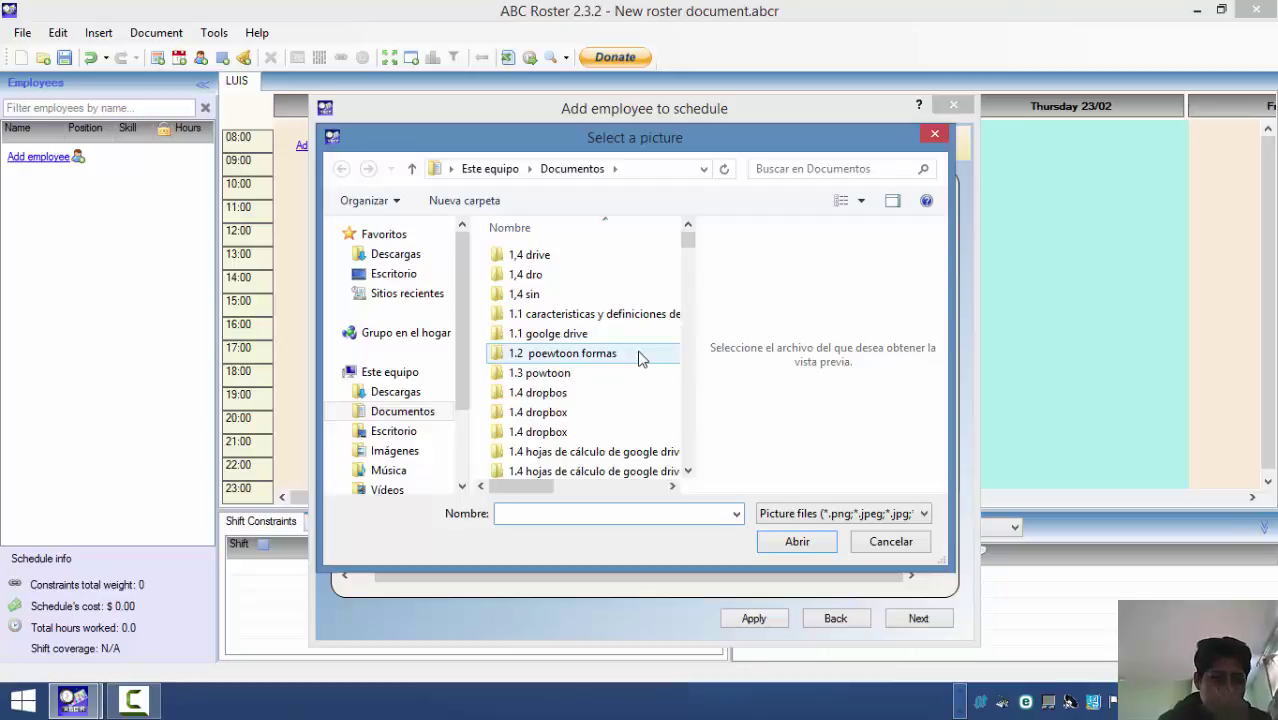
left_click(934, 137)
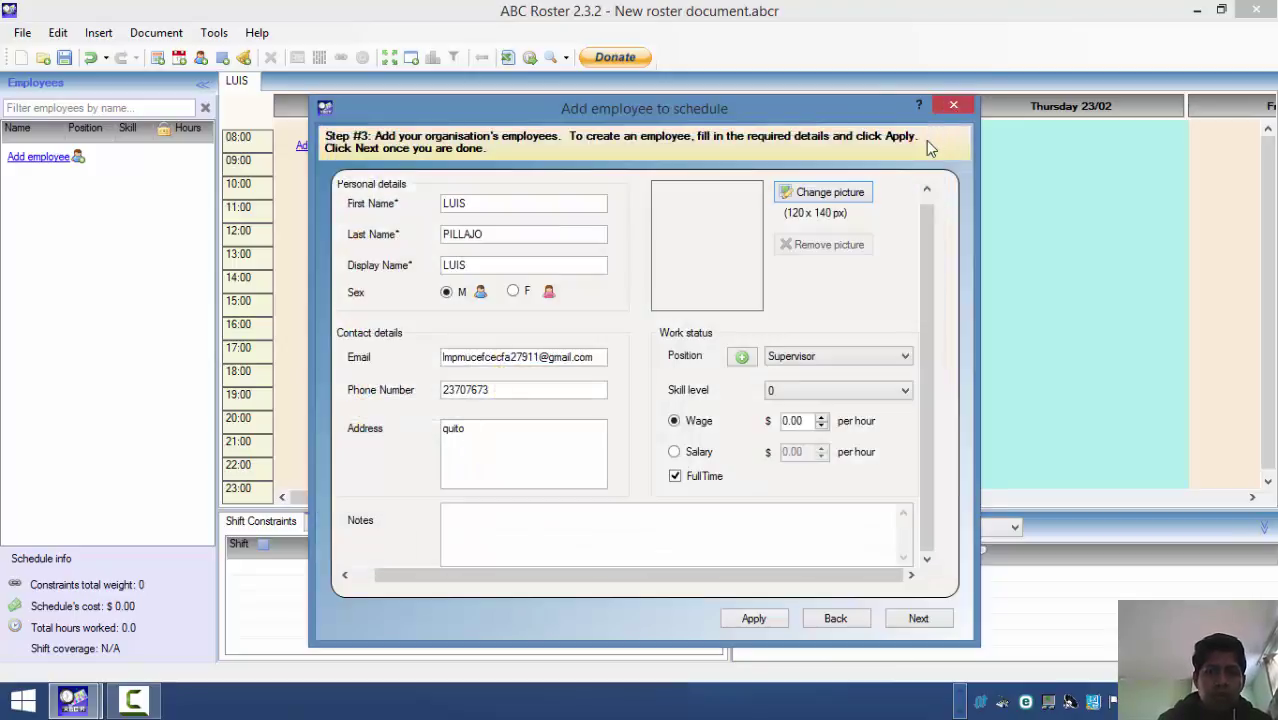
- Keep position Supervisor and skill level 0, set hourly wage to 15.00, and finish the employee
left_click(800, 362)
left_click(800, 362)
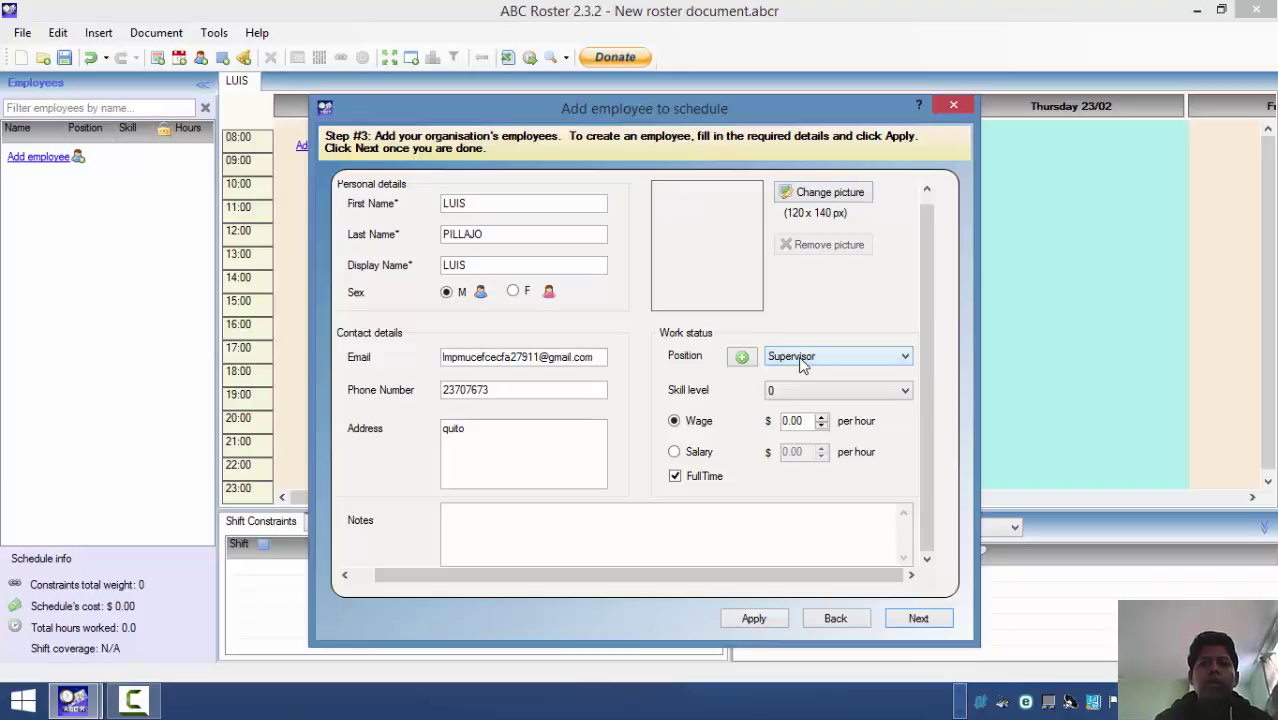
left_click(804, 392)
left_click(804, 392)
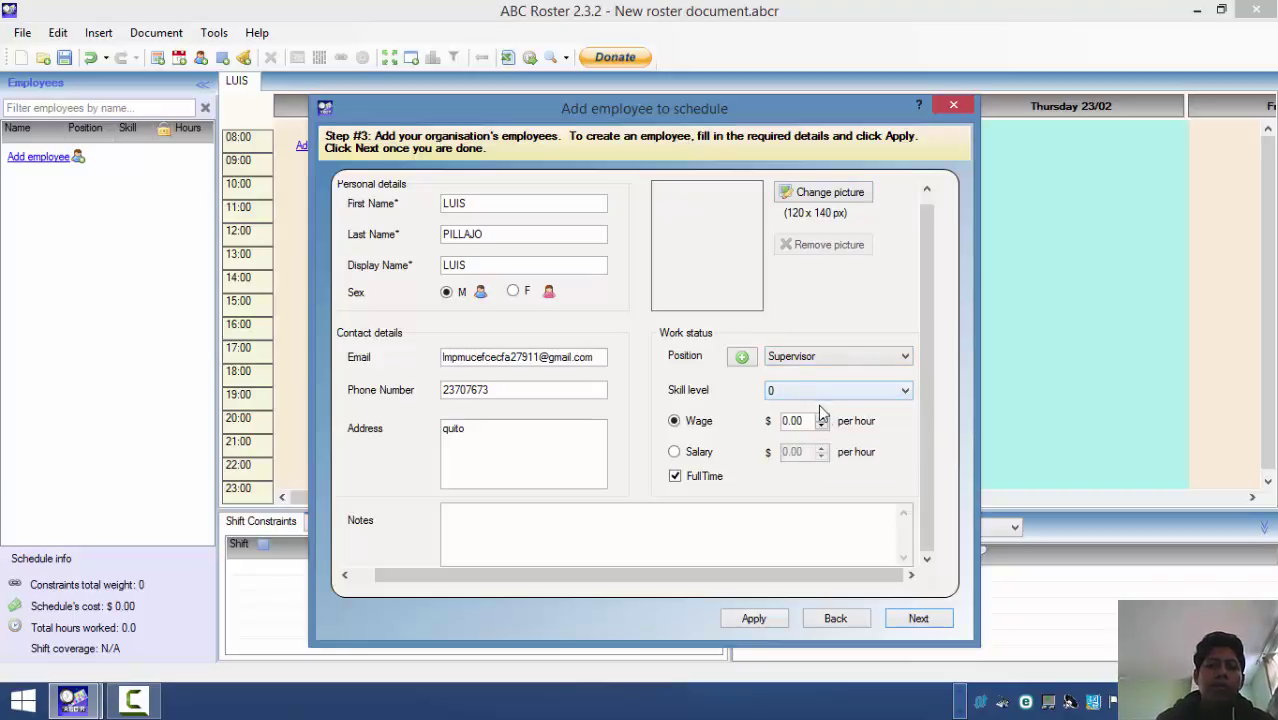
left_click(675, 455)
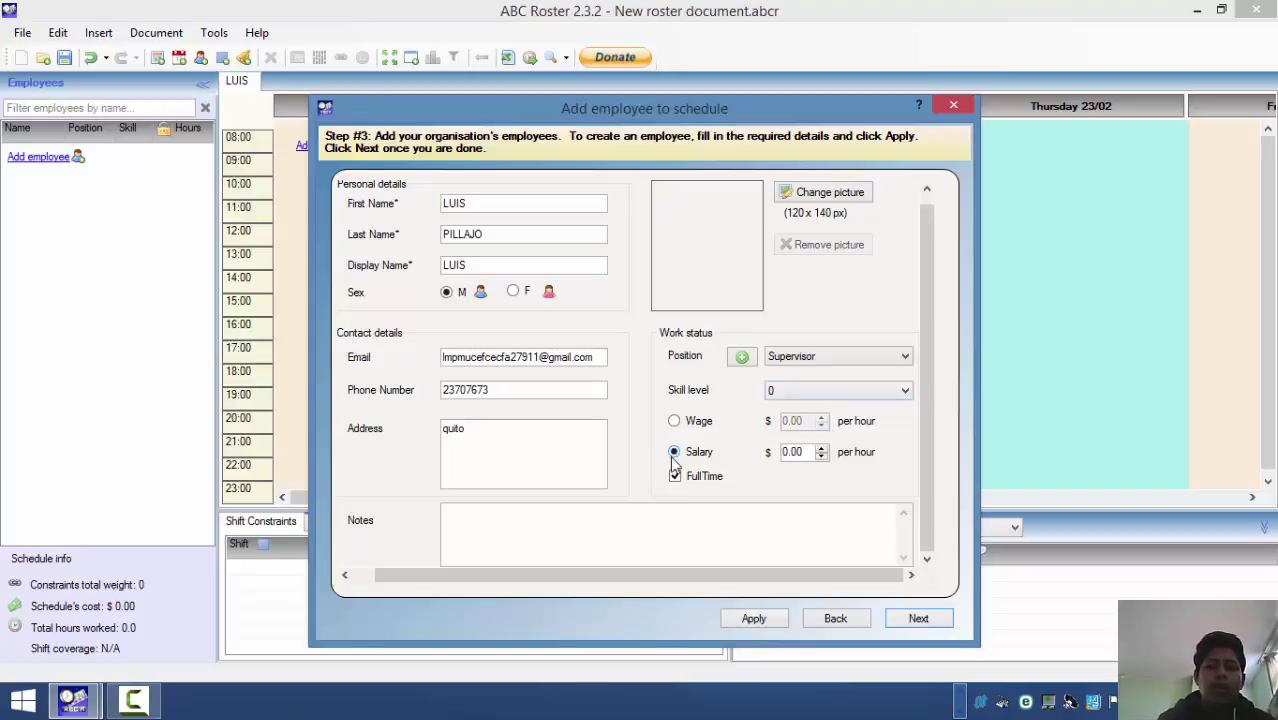
left_click(674, 422)
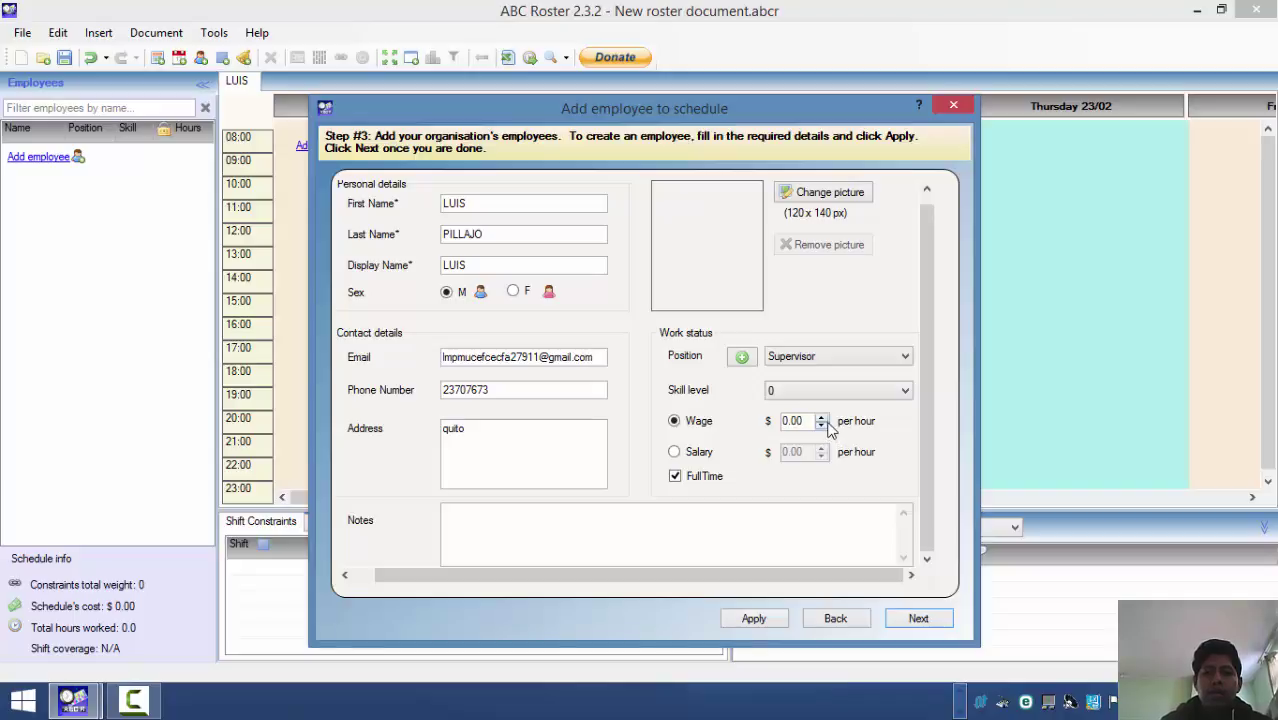
left_click(820, 418)
left_click(820, 418)
left_click(820, 418)
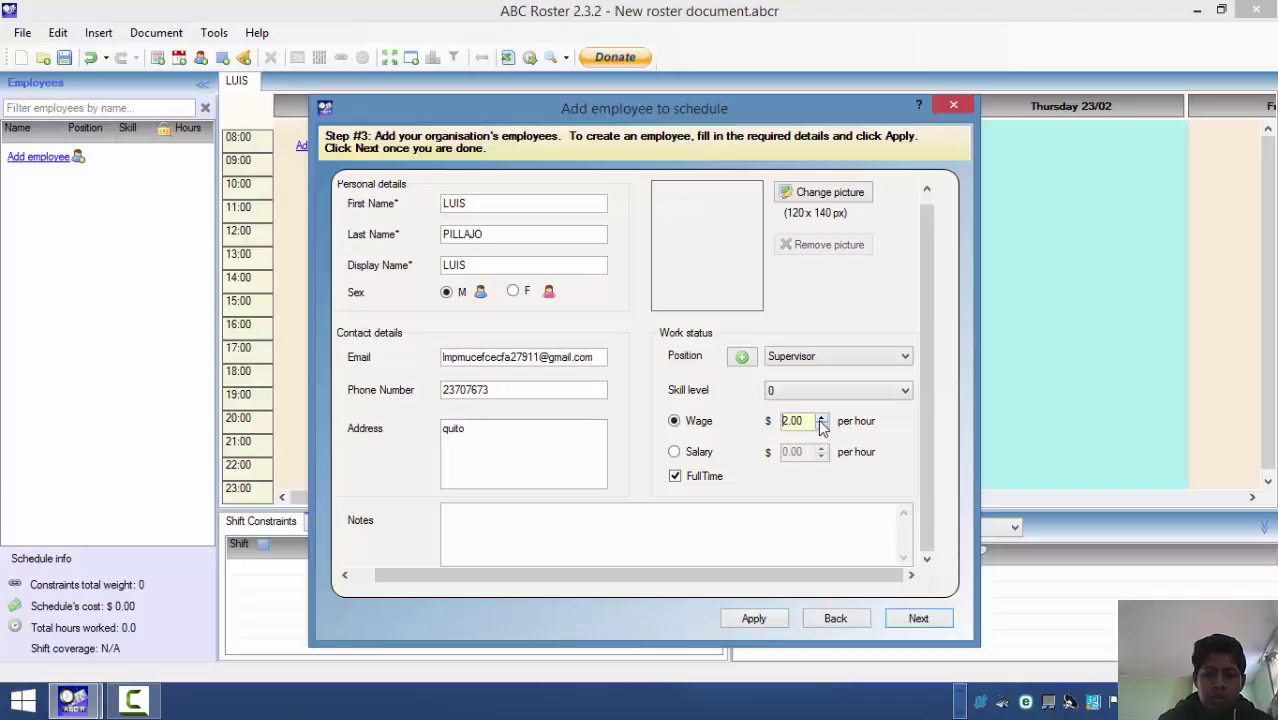
left_click(820, 418)
left_click(820, 418)
left_click(820, 418)
left_click(820, 418)
left_click(820, 418)
left_click(820, 418)
left_click(820, 418)
left_click(820, 418)
left_click(820, 418)
left_click(820, 418)
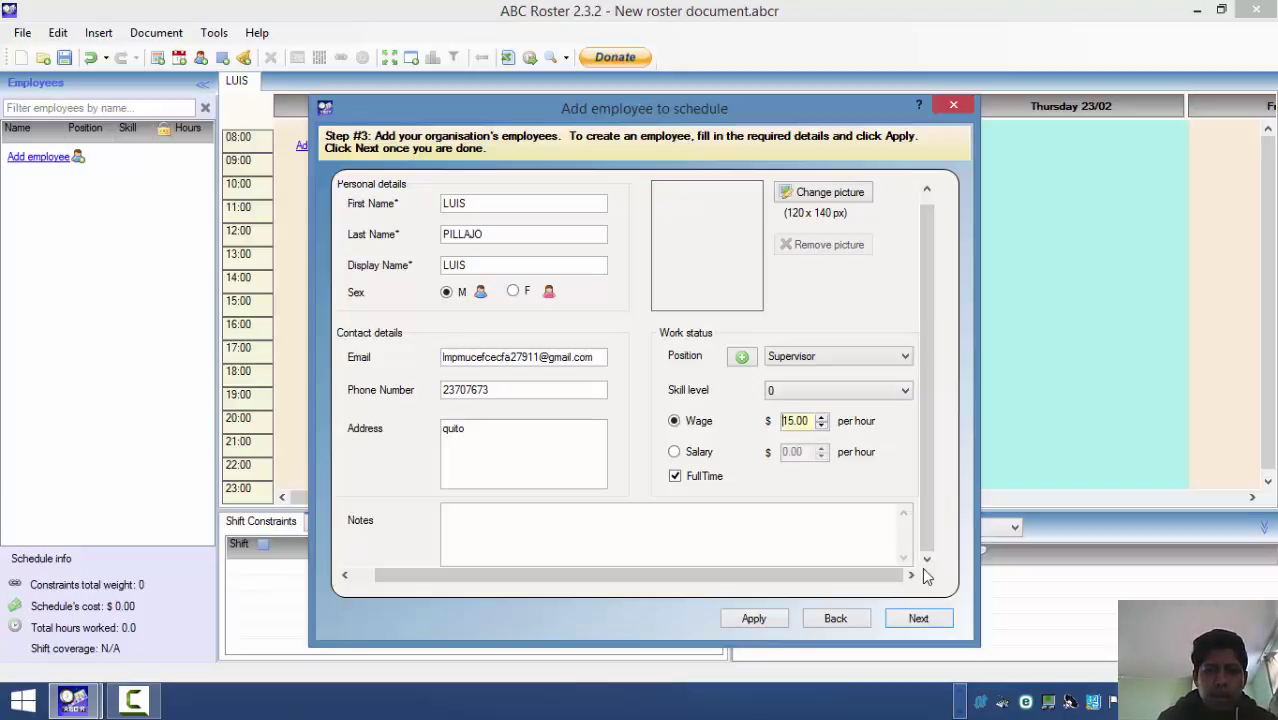
left_click(918, 620)
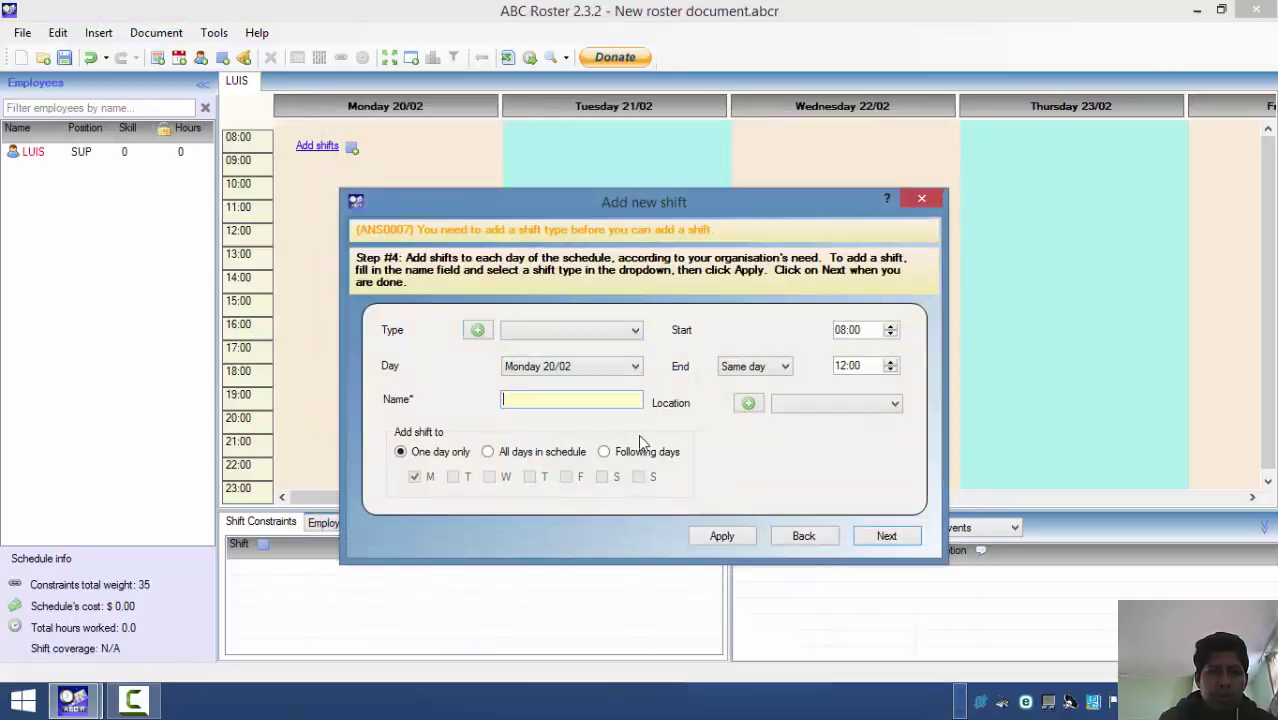
- Create shift type 'luis' (abbreviation luis, 08:00–16:00) and add a luis shift on Monday 20/02
left_click(599, 332)
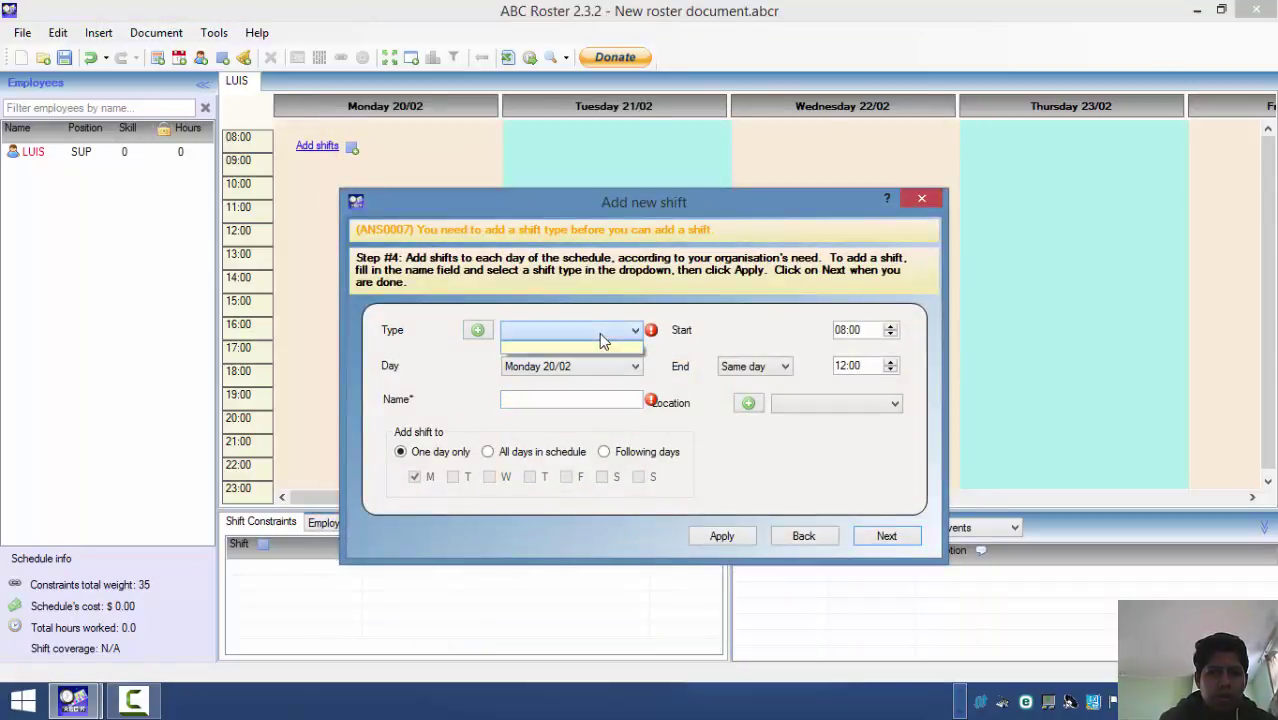
left_click(573, 400)
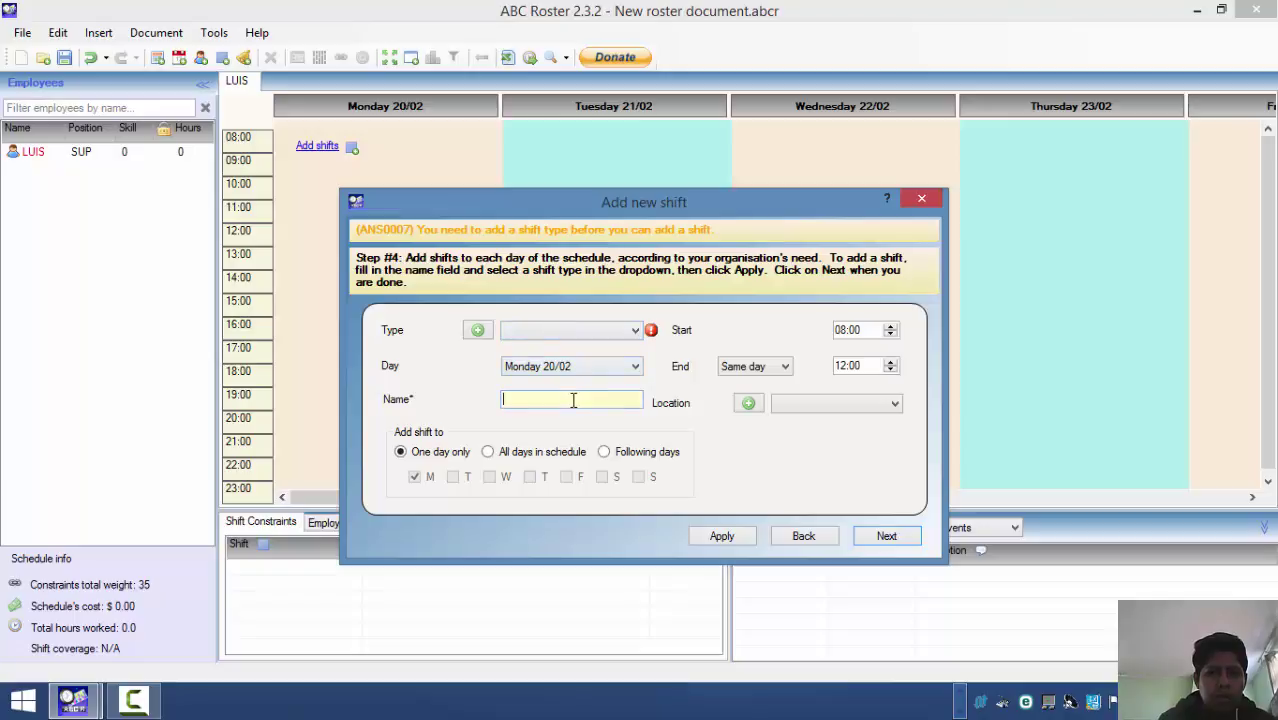
type("luos")
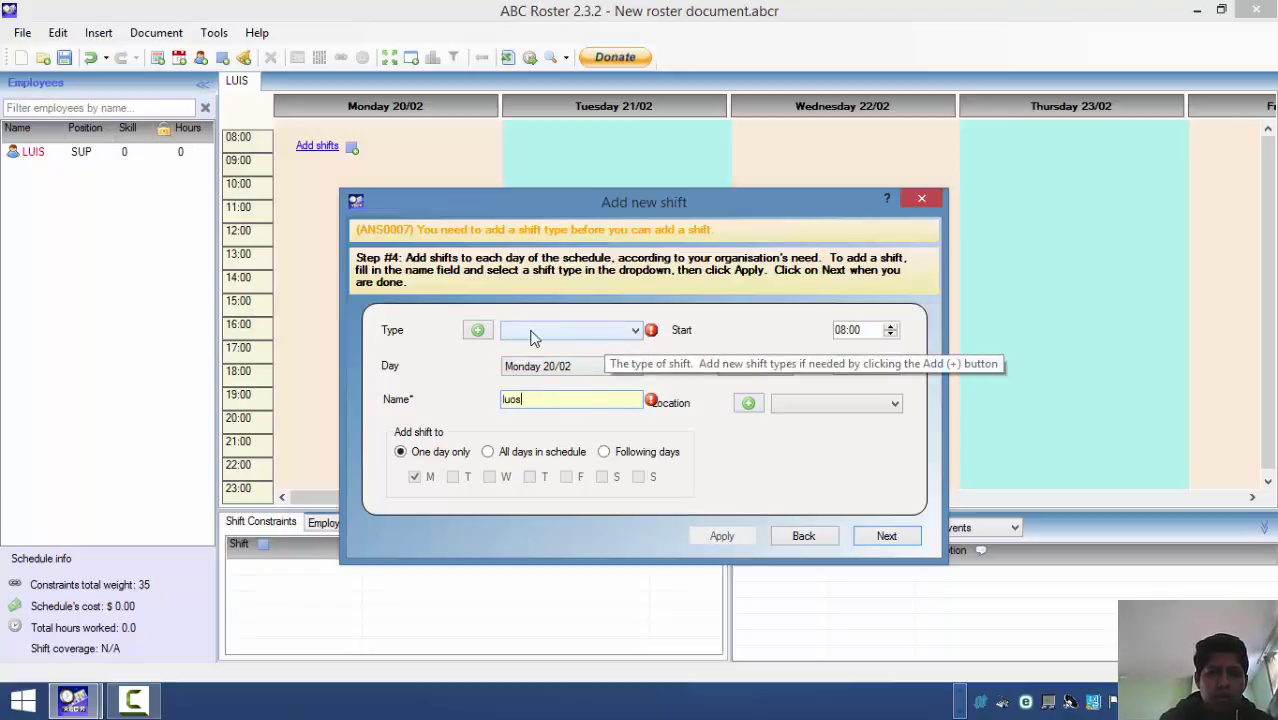
left_click(560, 331)
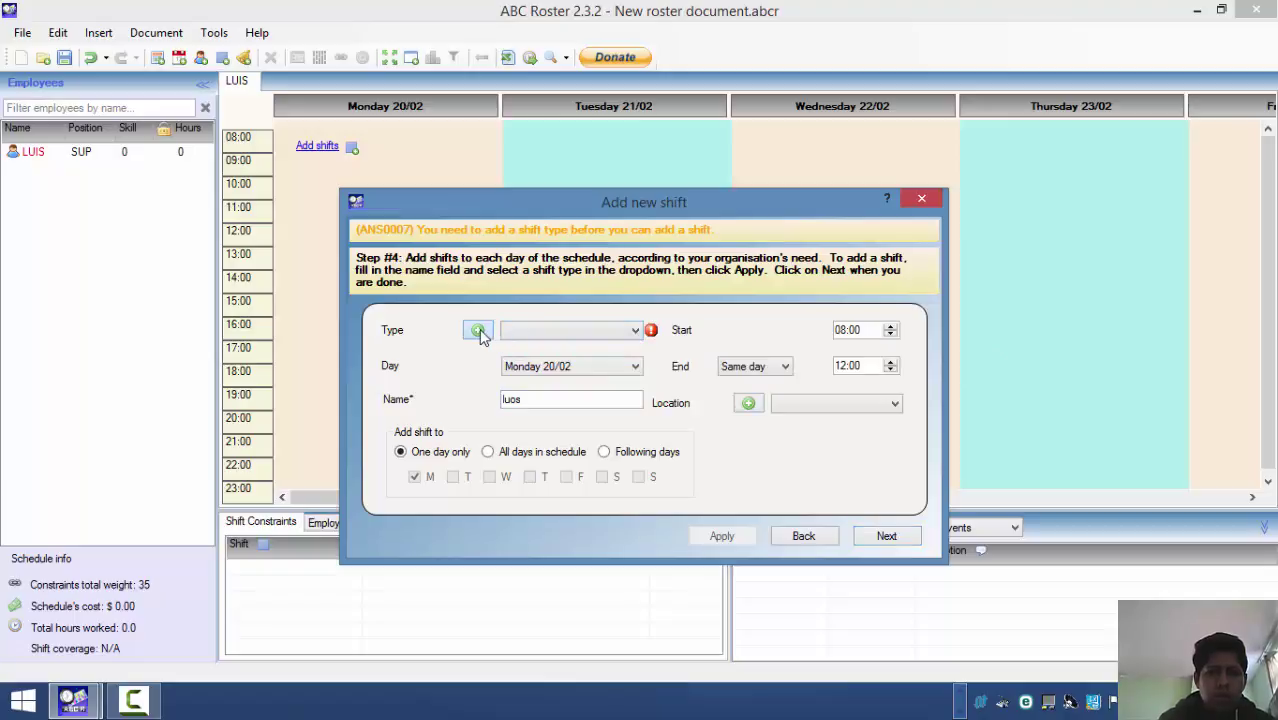
left_click(479, 330)
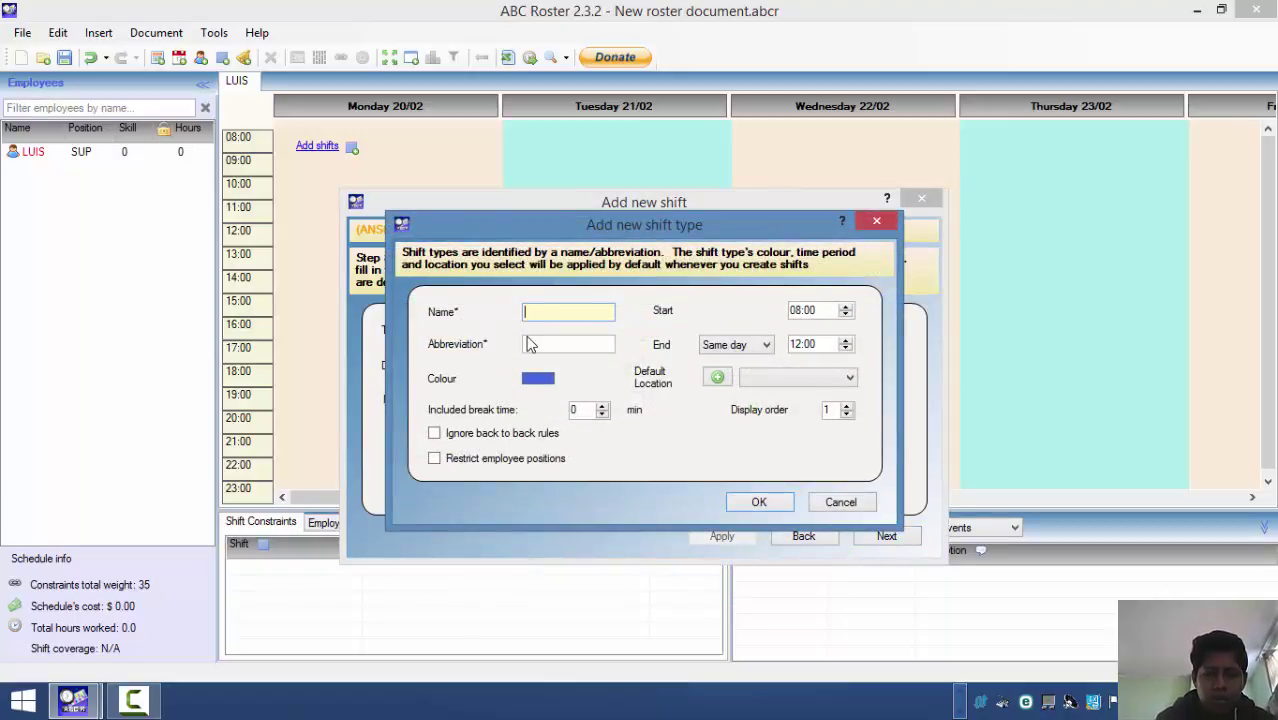
type("luis")
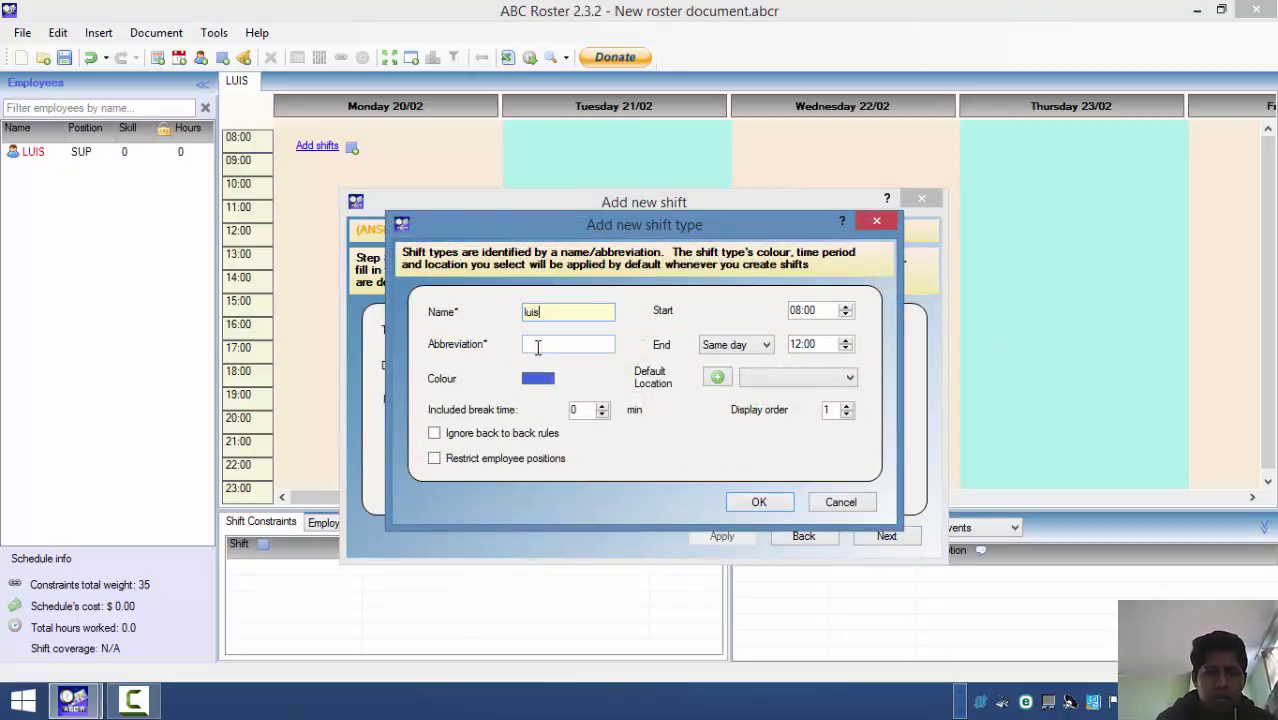
left_click(533, 344)
type("luis")
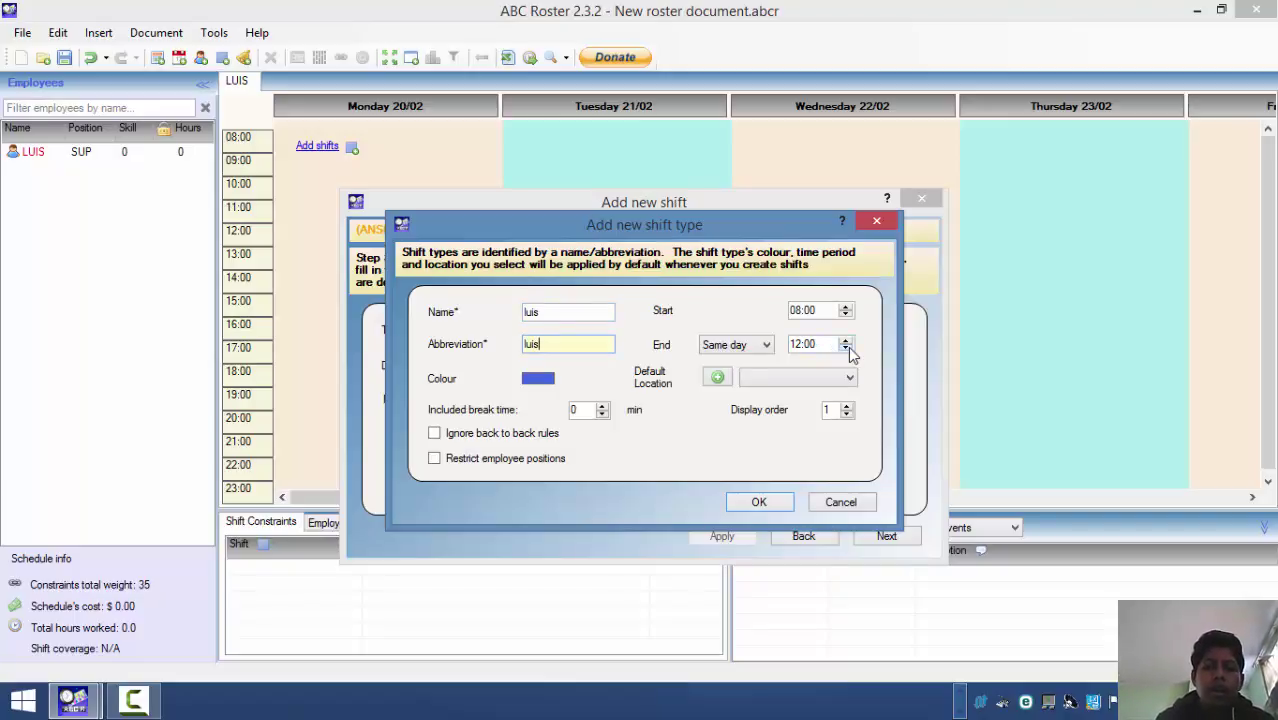
left_click(848, 346)
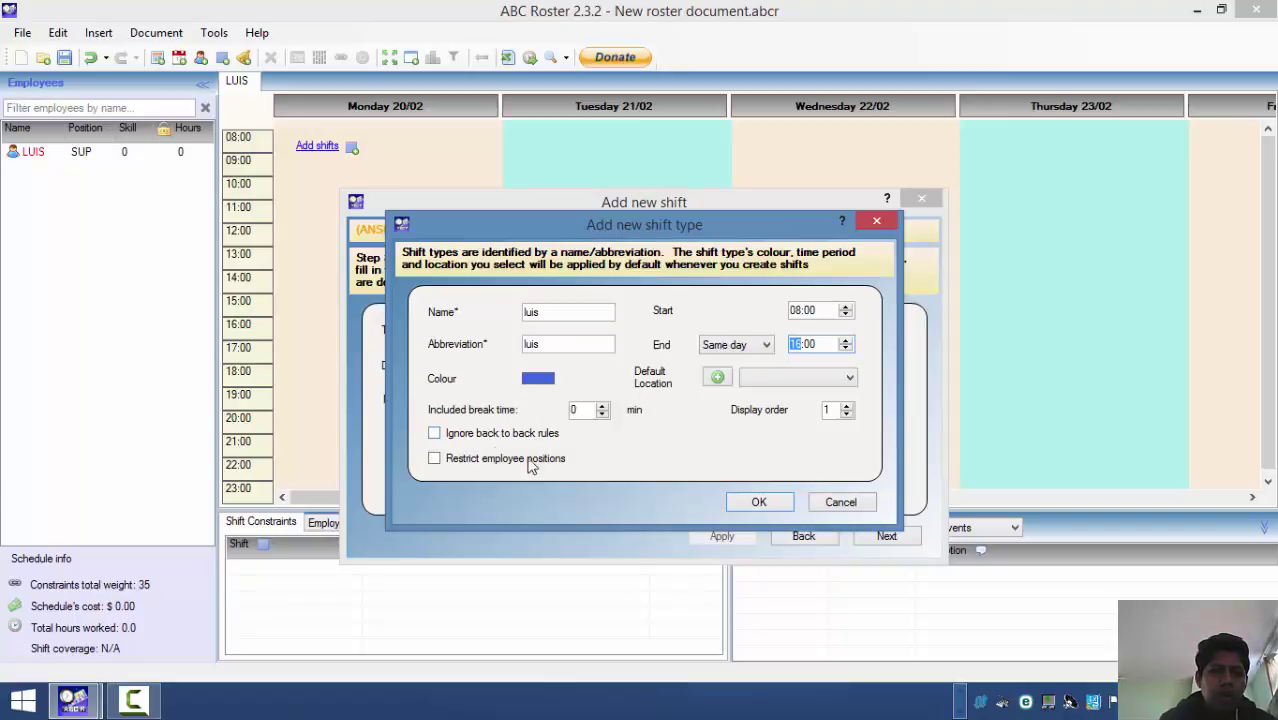
left_click(752, 505)
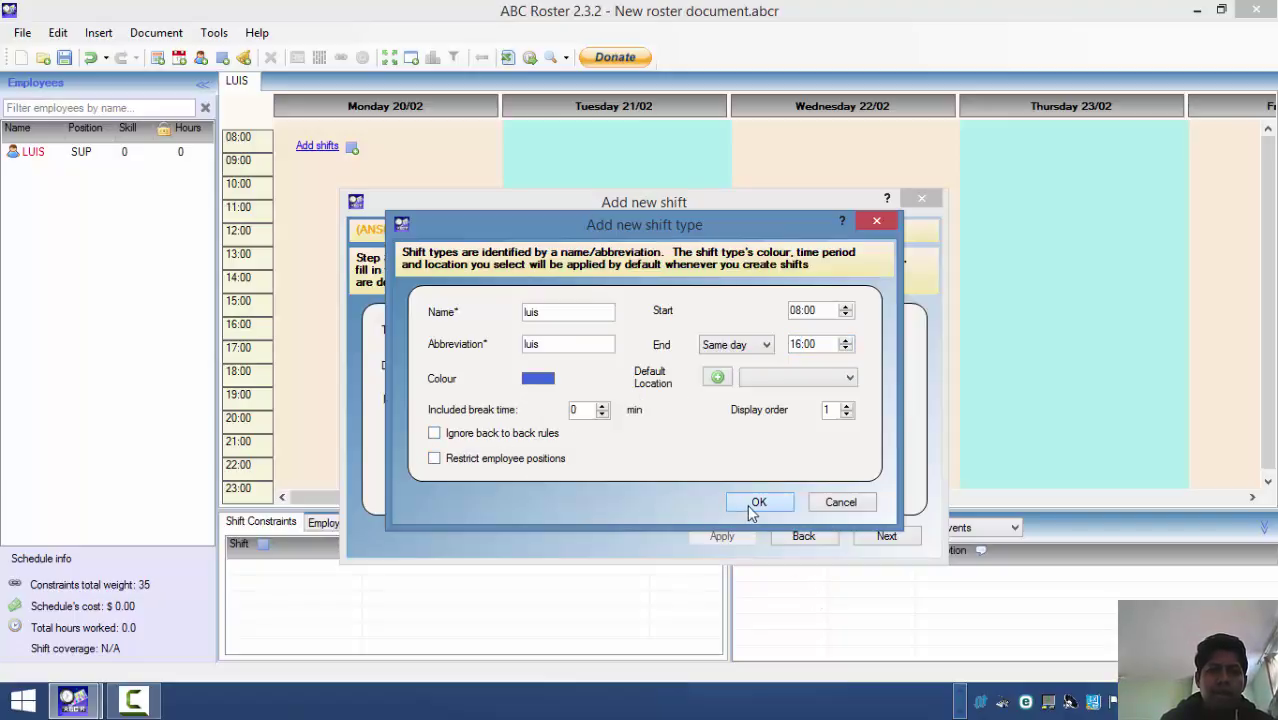
left_click(743, 509)
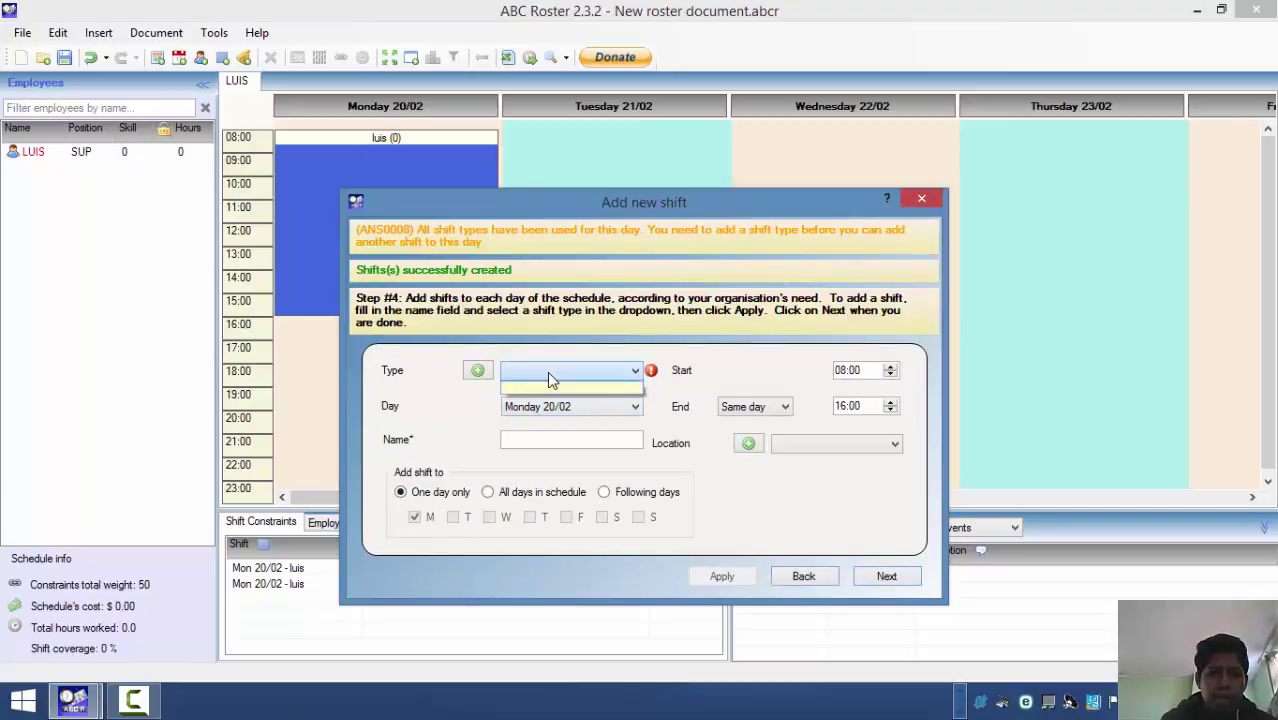
- Start another shift type, replacing the duplicate name Luis and setting abbreviation 'luis mk'
left_click(478, 371)
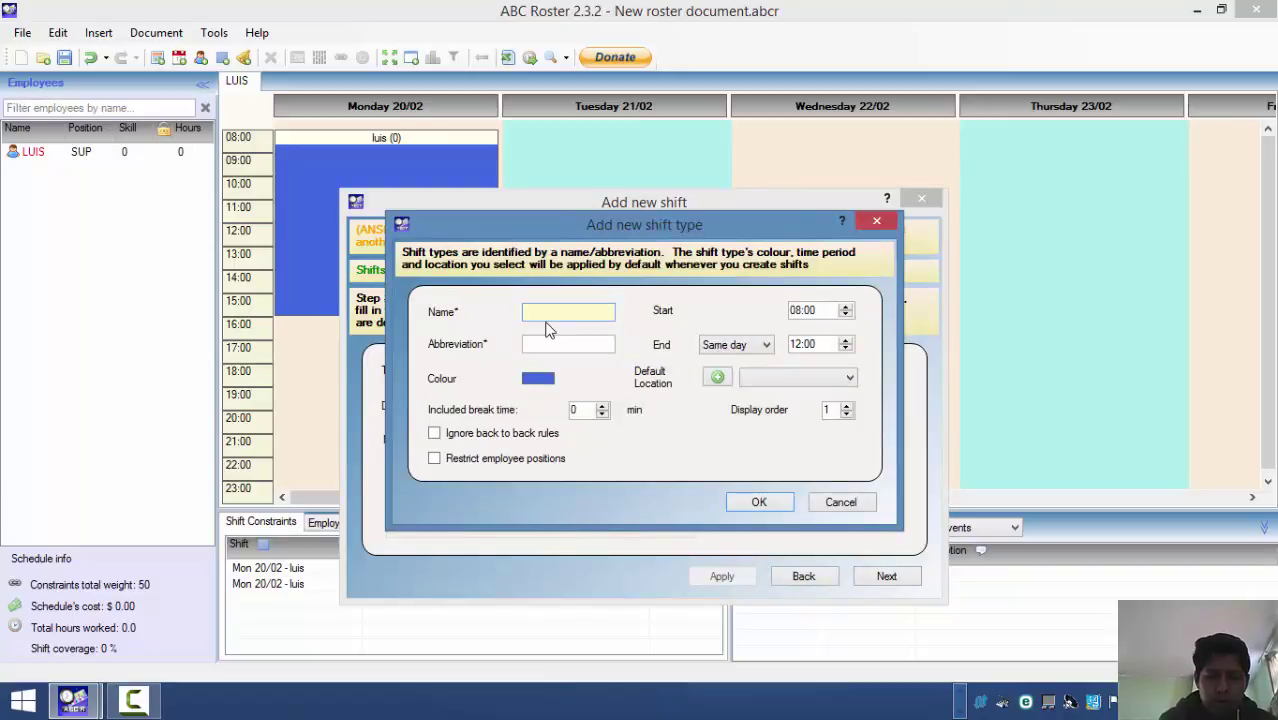
type("luis")
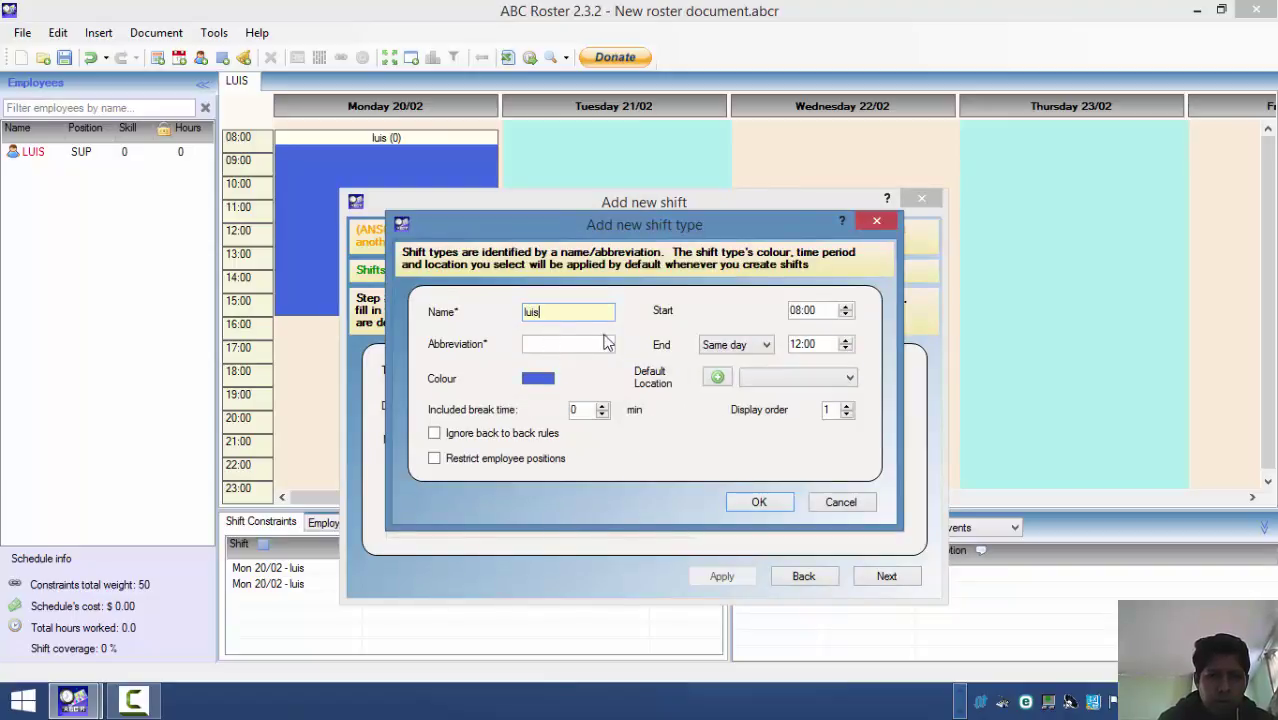
left_click(579, 340)
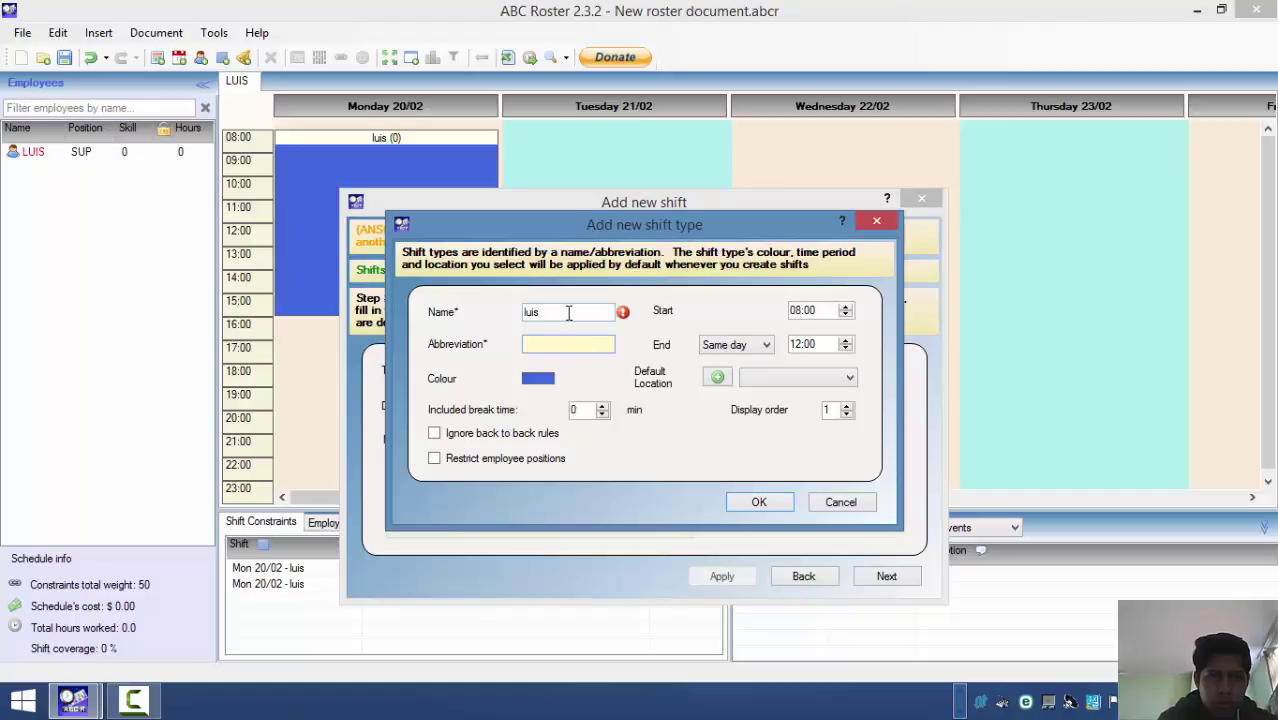
left_click(568, 313)
key("BackSpace")
key("BackSpace")
key("BackSpace")
key("BackSpace")
type("Luis")
left_click(559, 344)
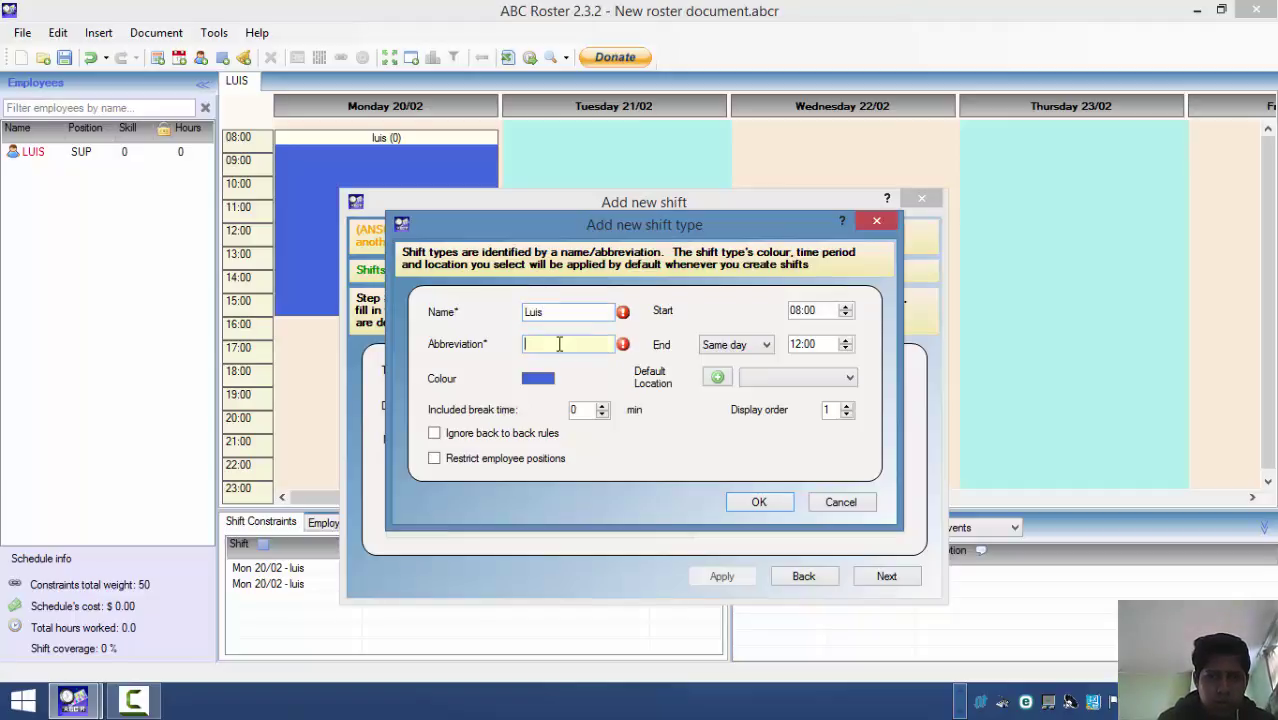
type("luis")
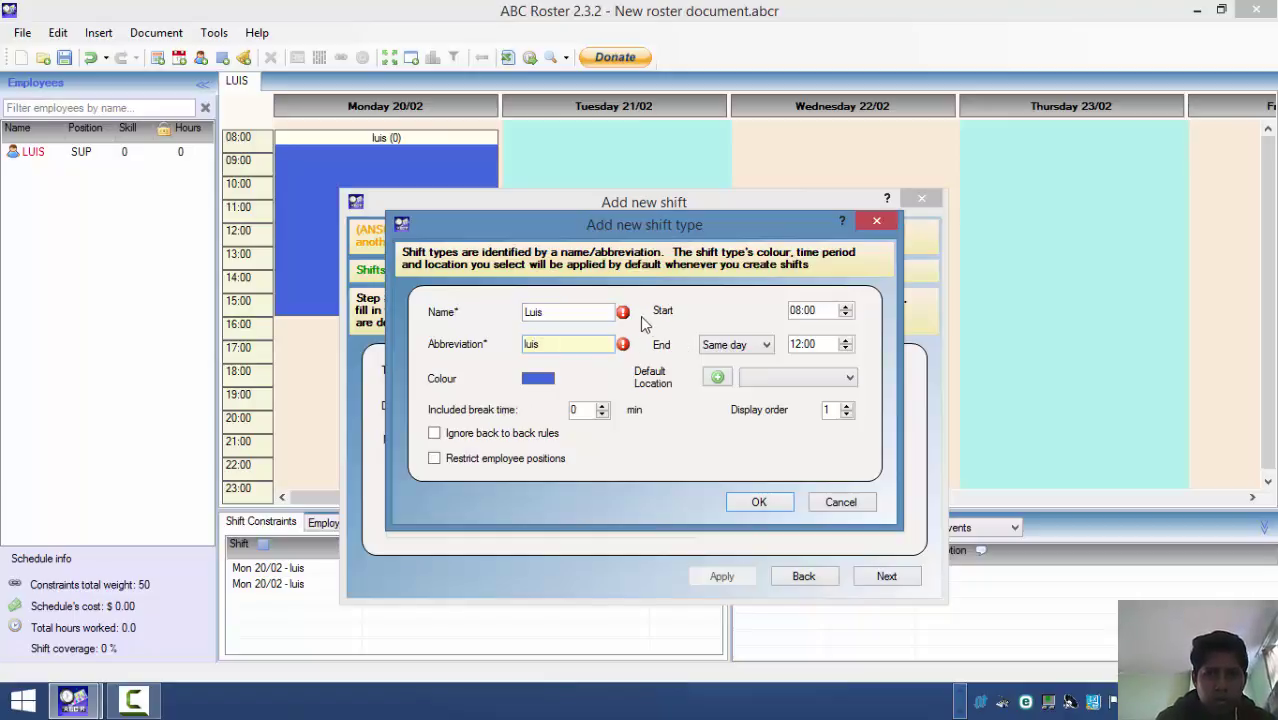
mouse_move(623, 315)
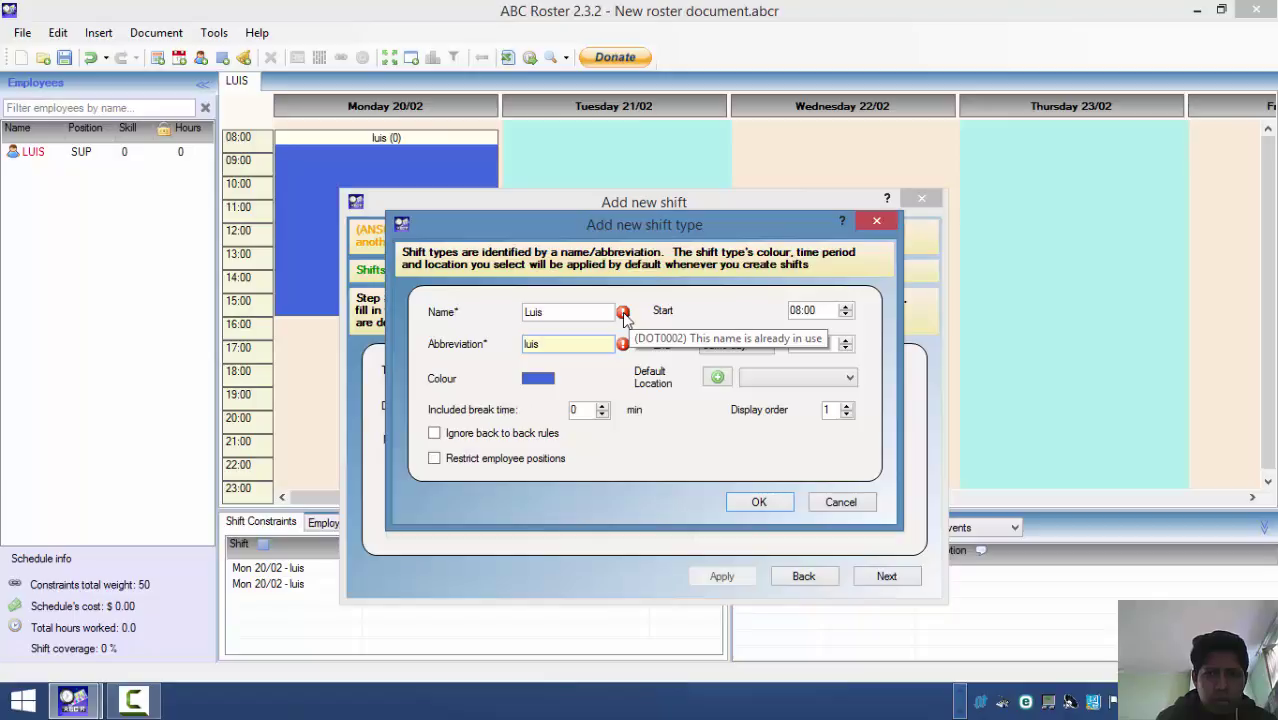
left_click(581, 317)
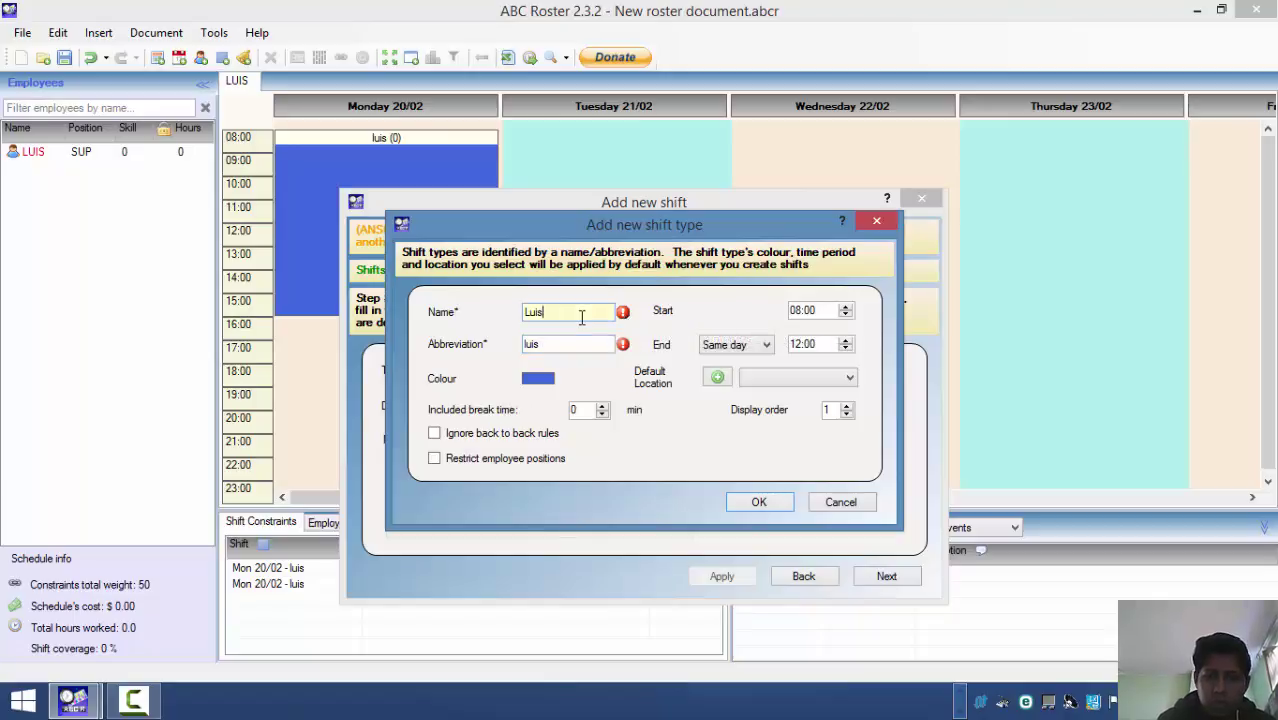
key("BackSpace")
key("BackSpace")
key("BackSpace")
key("BackSpace")
type("mi")
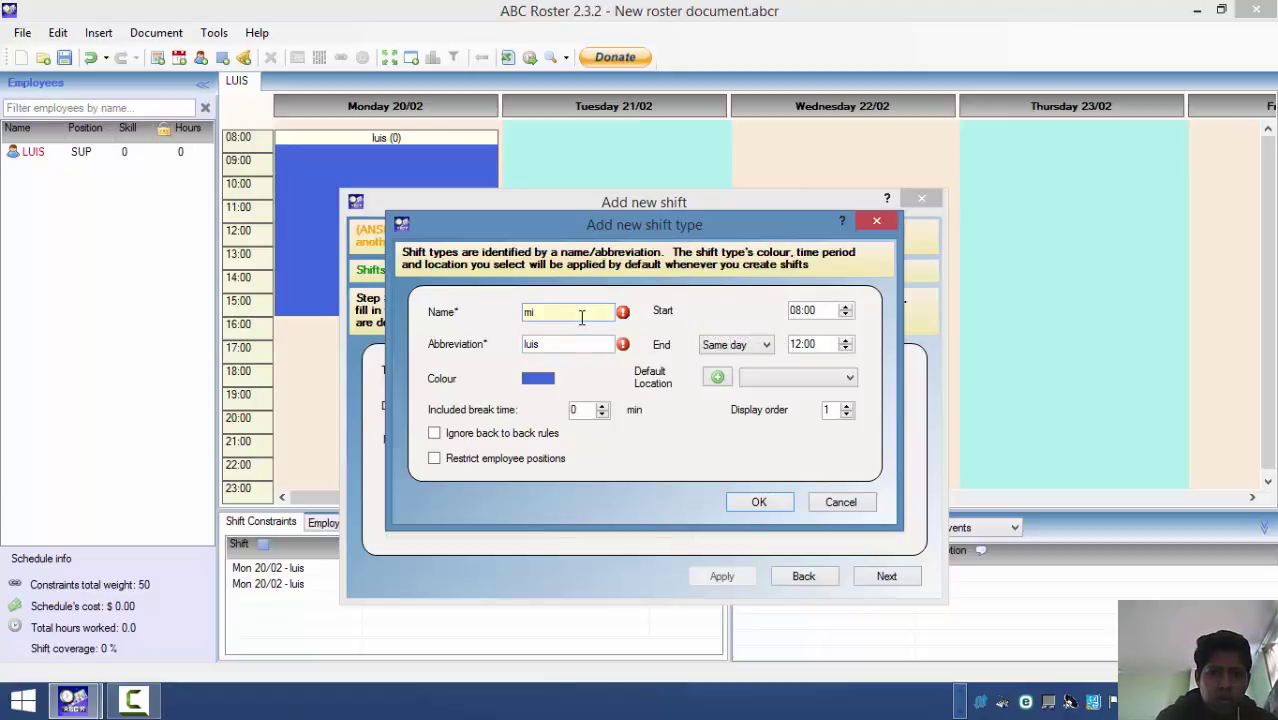
type("ki")
key("BackSpace")
type("e")
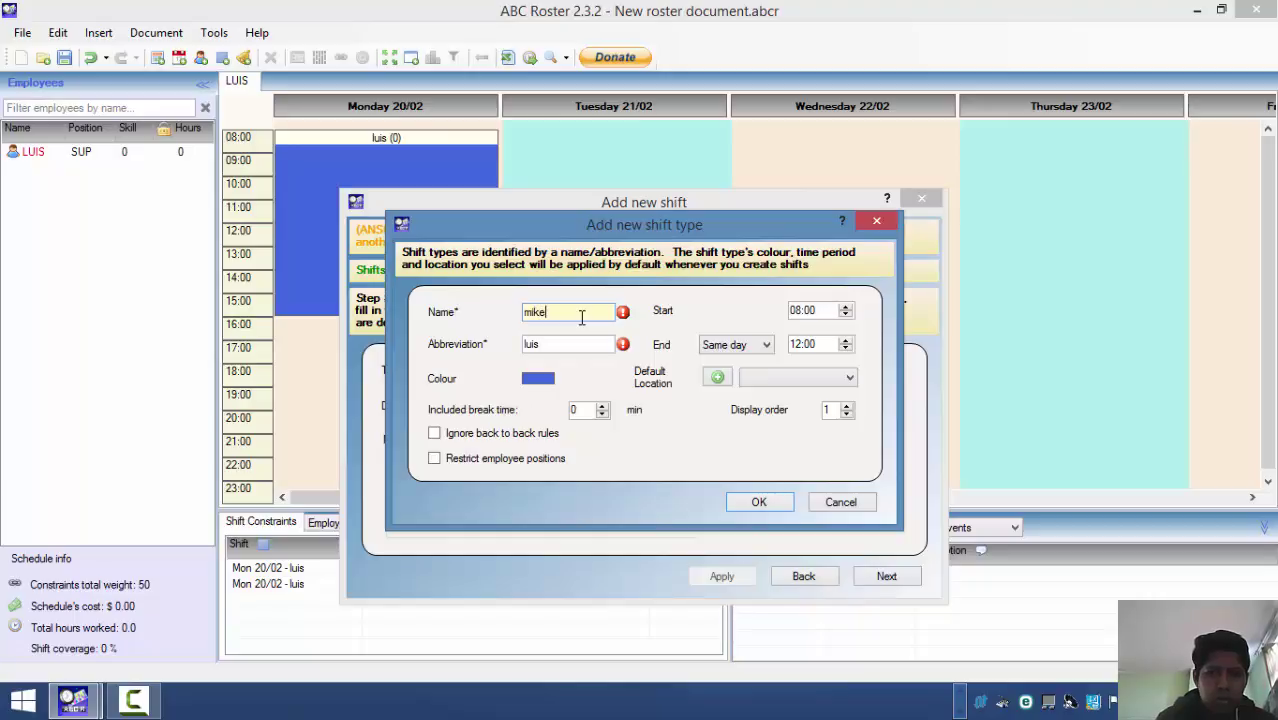
left_click(580, 341)
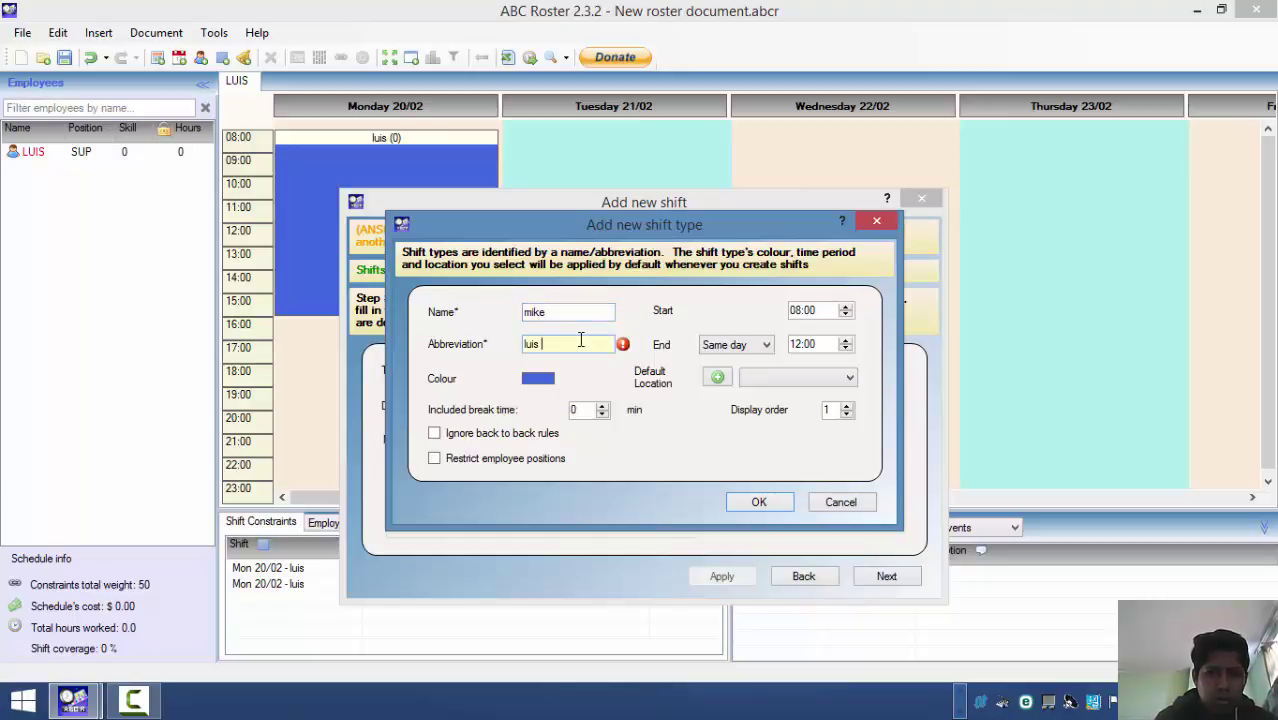
type("mk")
- Tick Ignore back to back rules and Restrict employee positions, name it ajsb, refuse Supervisor, and save
left_click(436, 434)
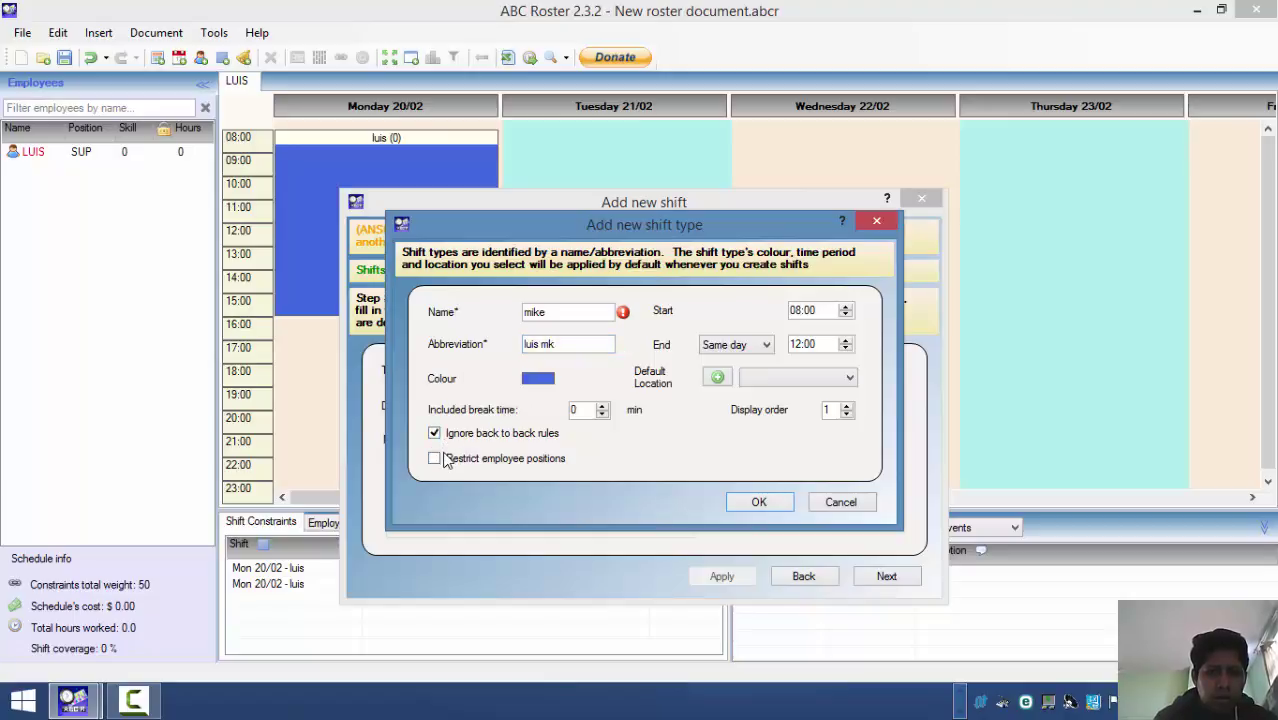
left_click(445, 459)
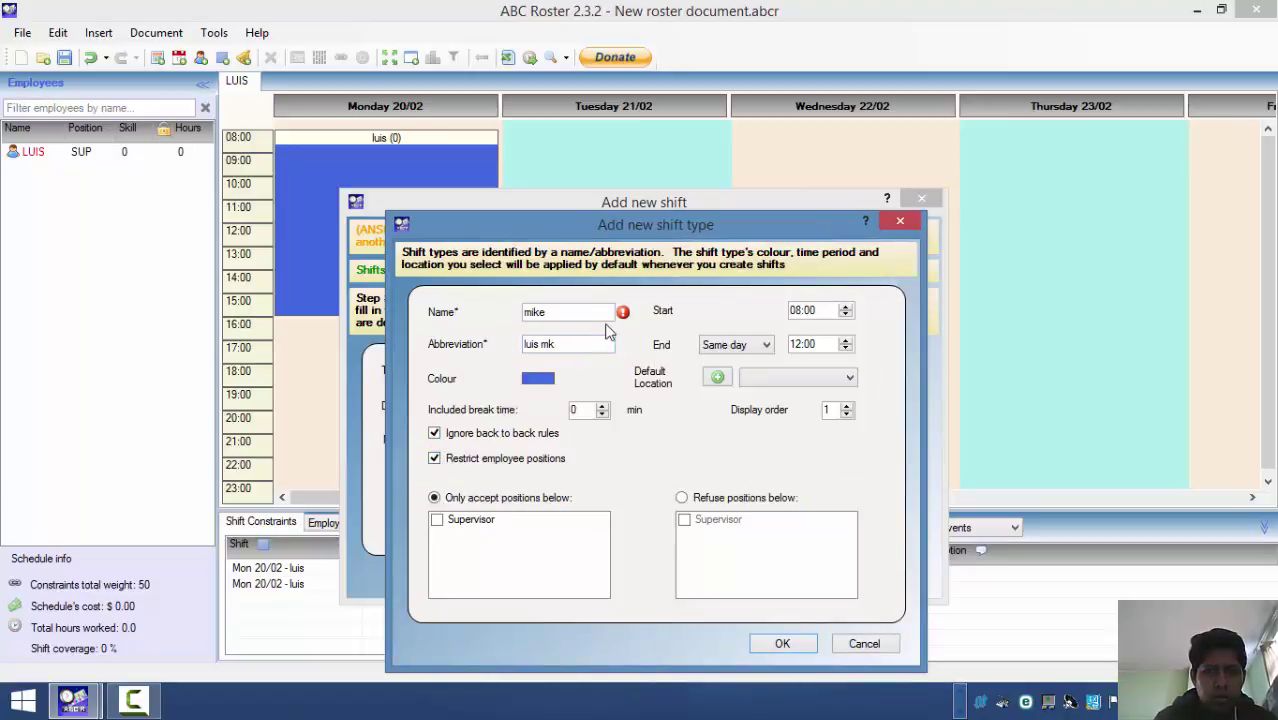
left_click(567, 308)
key("BackSpace")
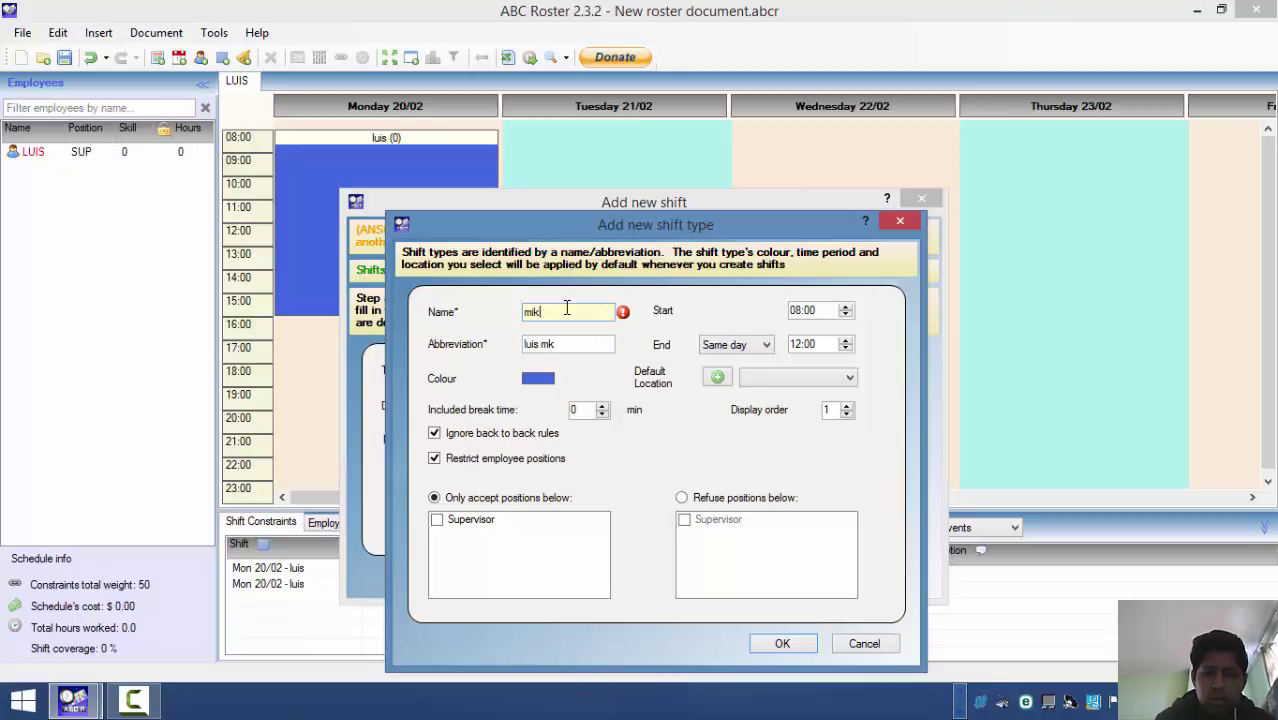
key("BackSpace")
key("BackSpace")
key("BackSpace")
type("lui")
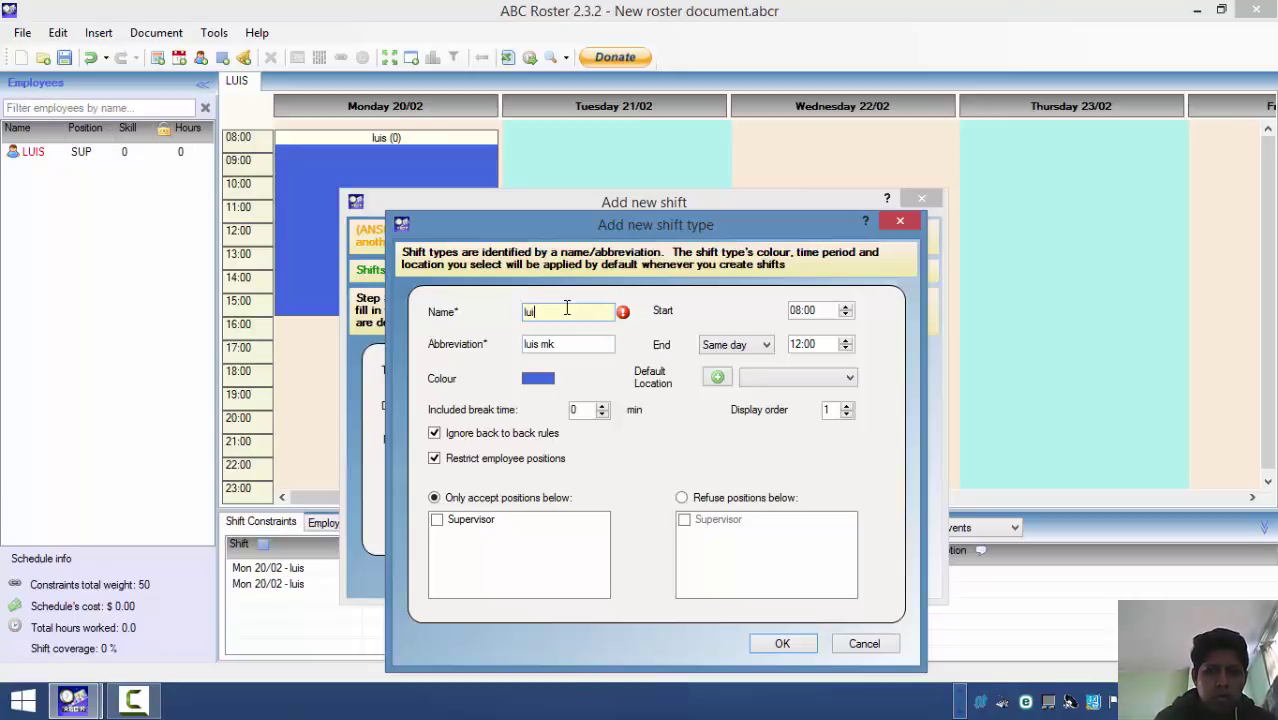
key("BackSpace")
key("BackSpace")
key("BackSpace")
type("ajsb")
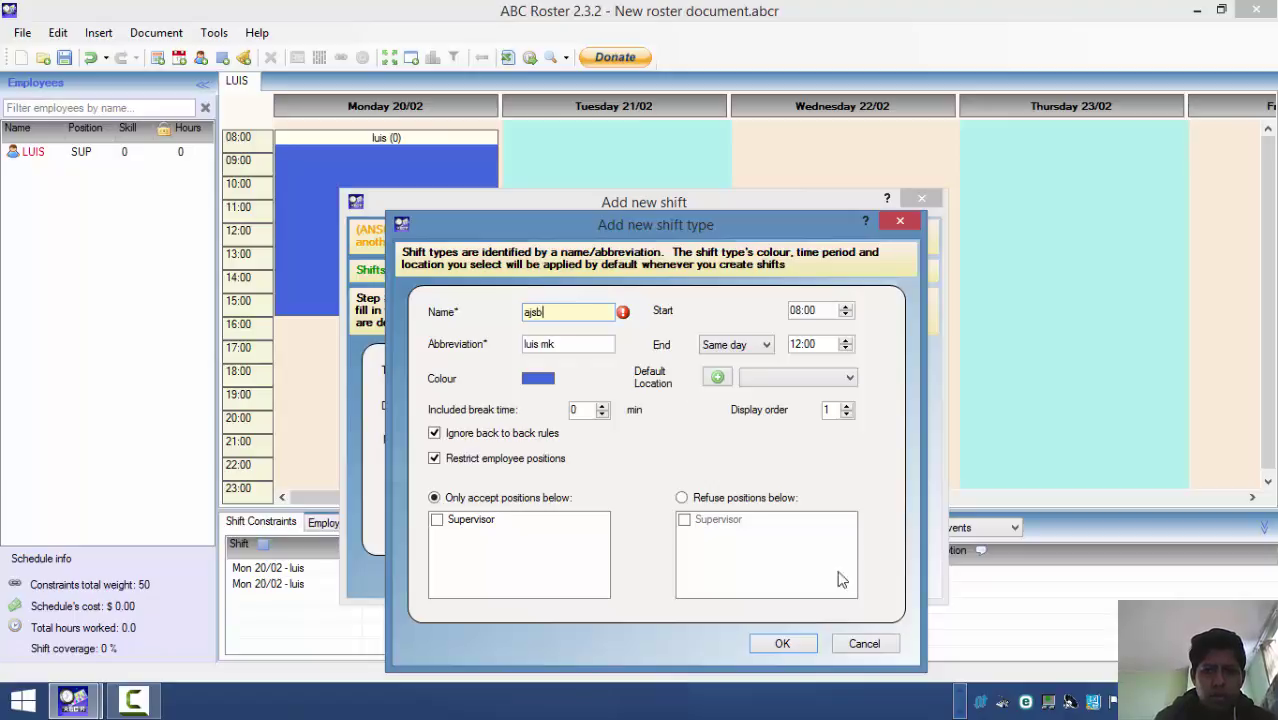
left_click(707, 500)
left_click(697, 530)
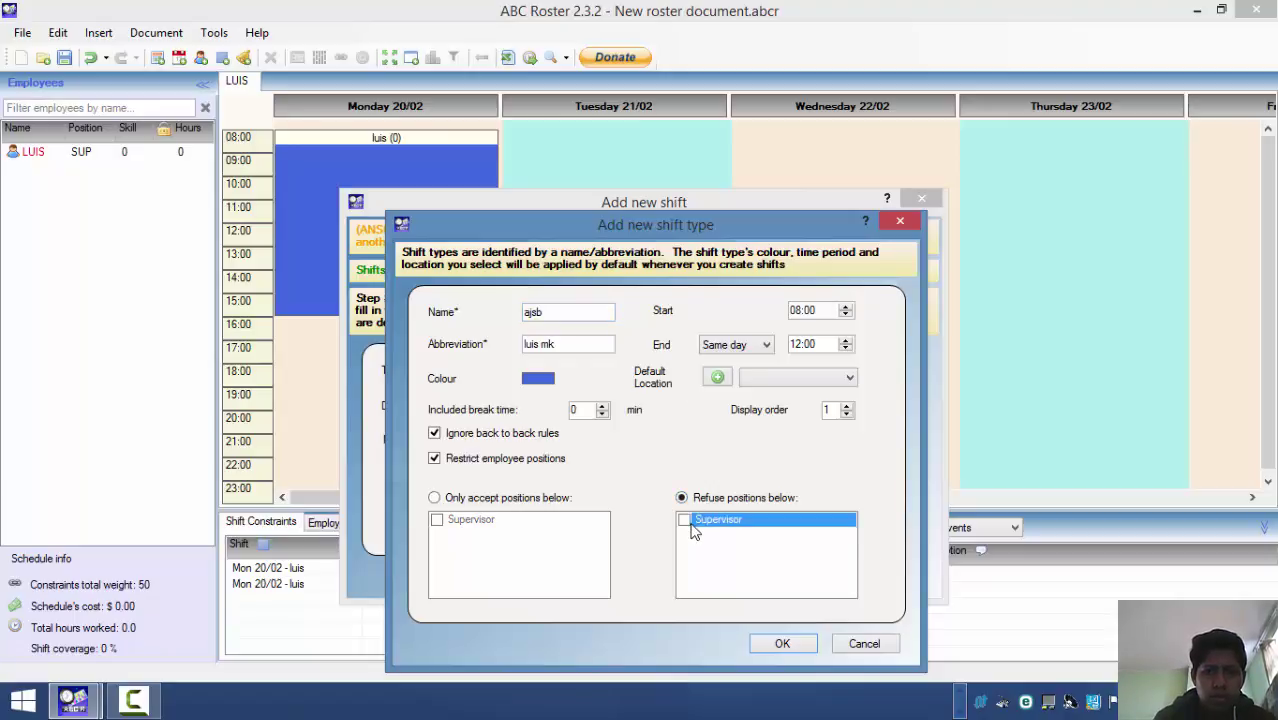
left_click(697, 530)
left_click(780, 643)
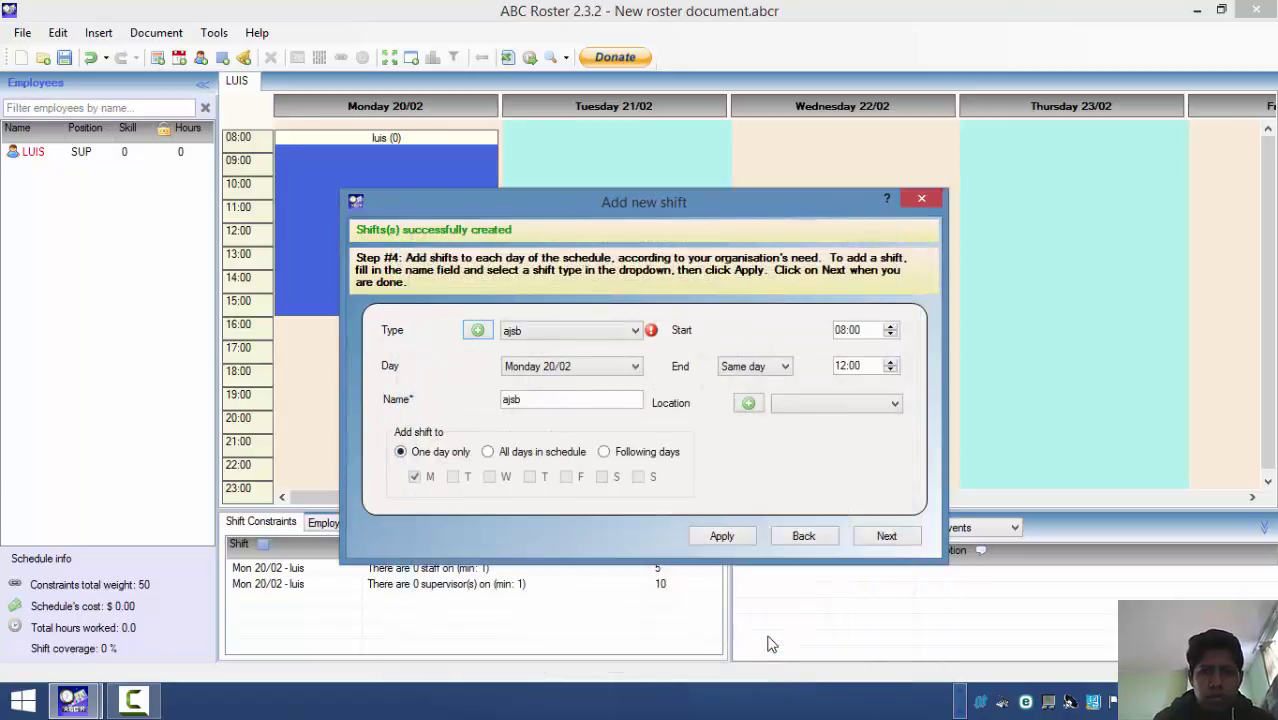
- Quit the wizard and discard the roster data created so far
left_click(821, 539)
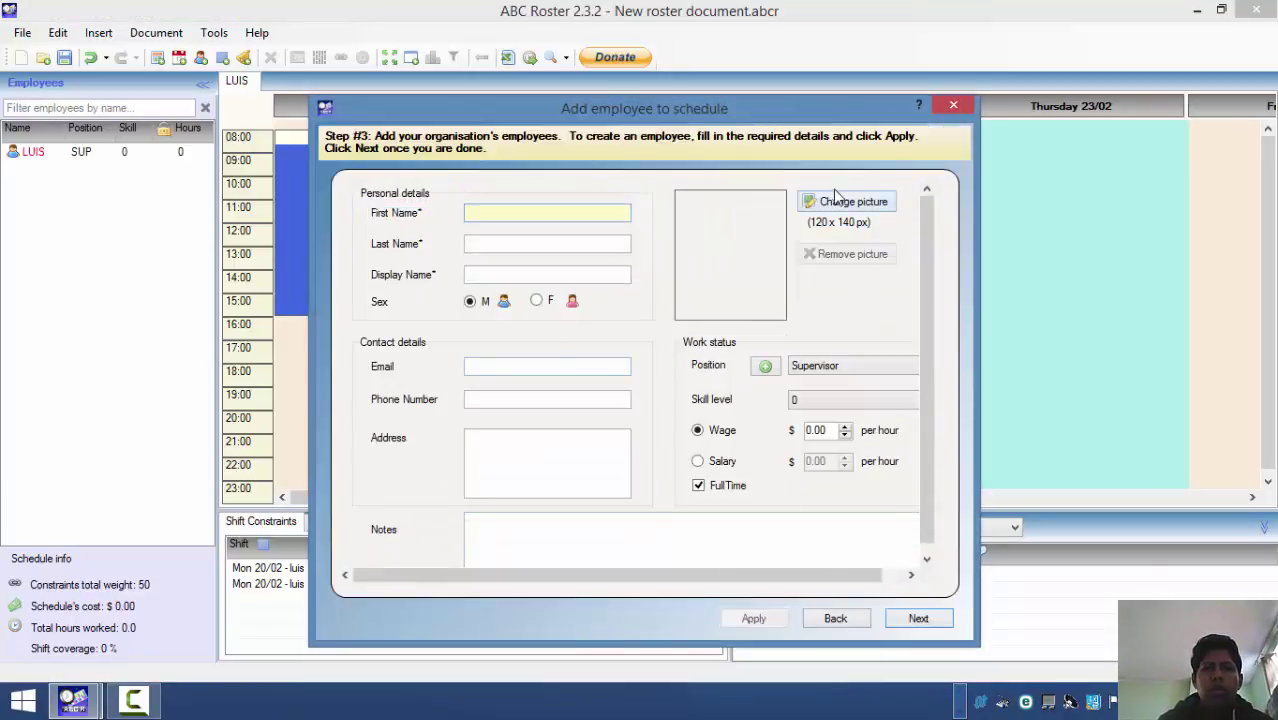
left_click(954, 108)
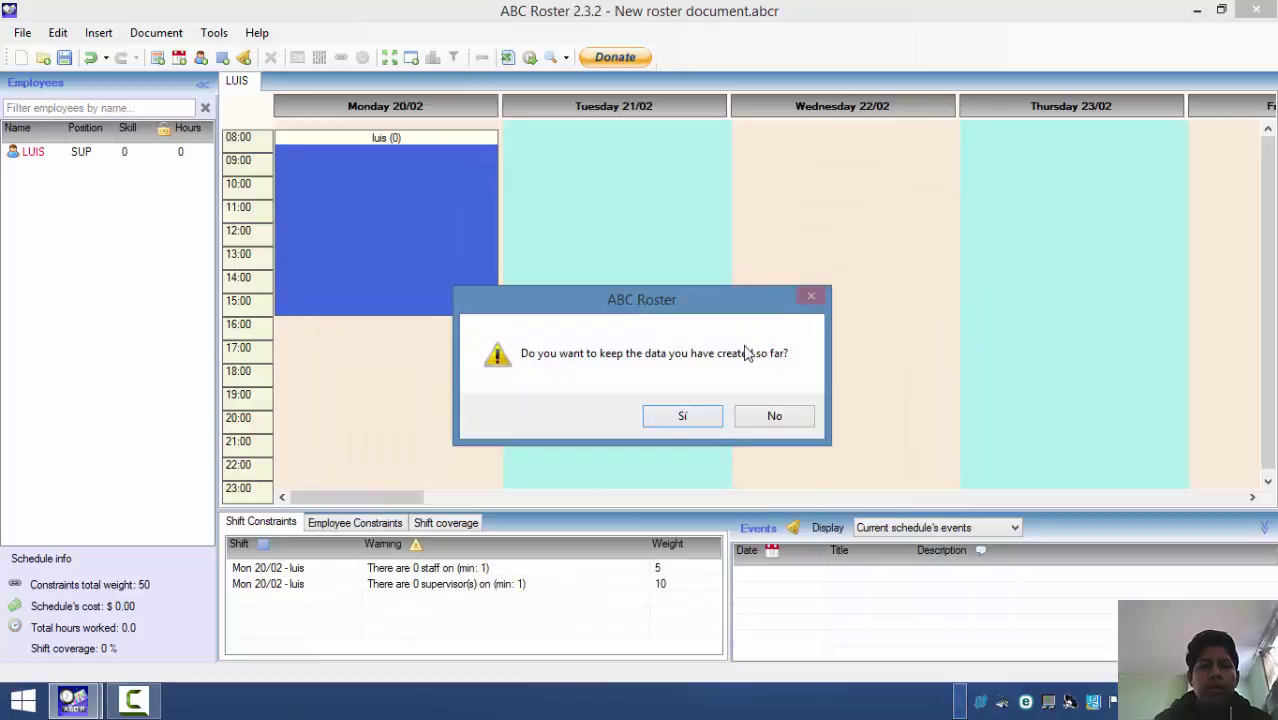
left_click(770, 416)
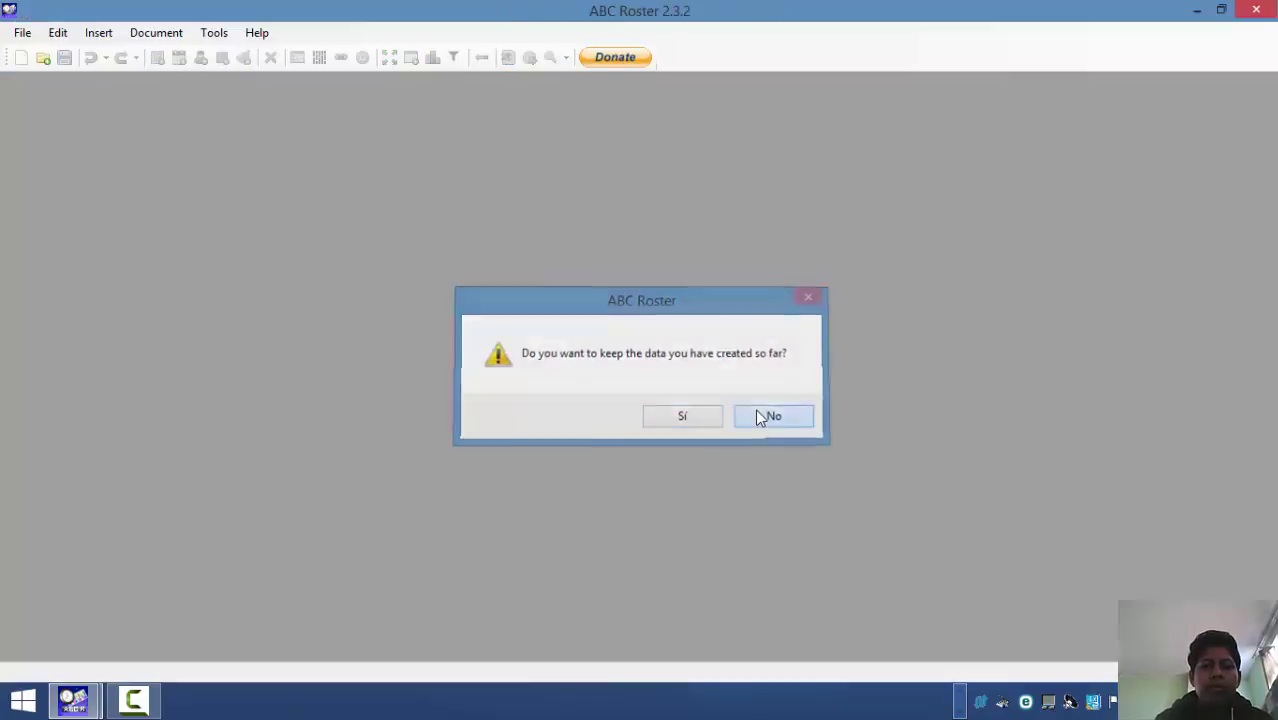
- Create a new wizard-guided document with a one-week schedule named LUIS
left_click(23, 35)
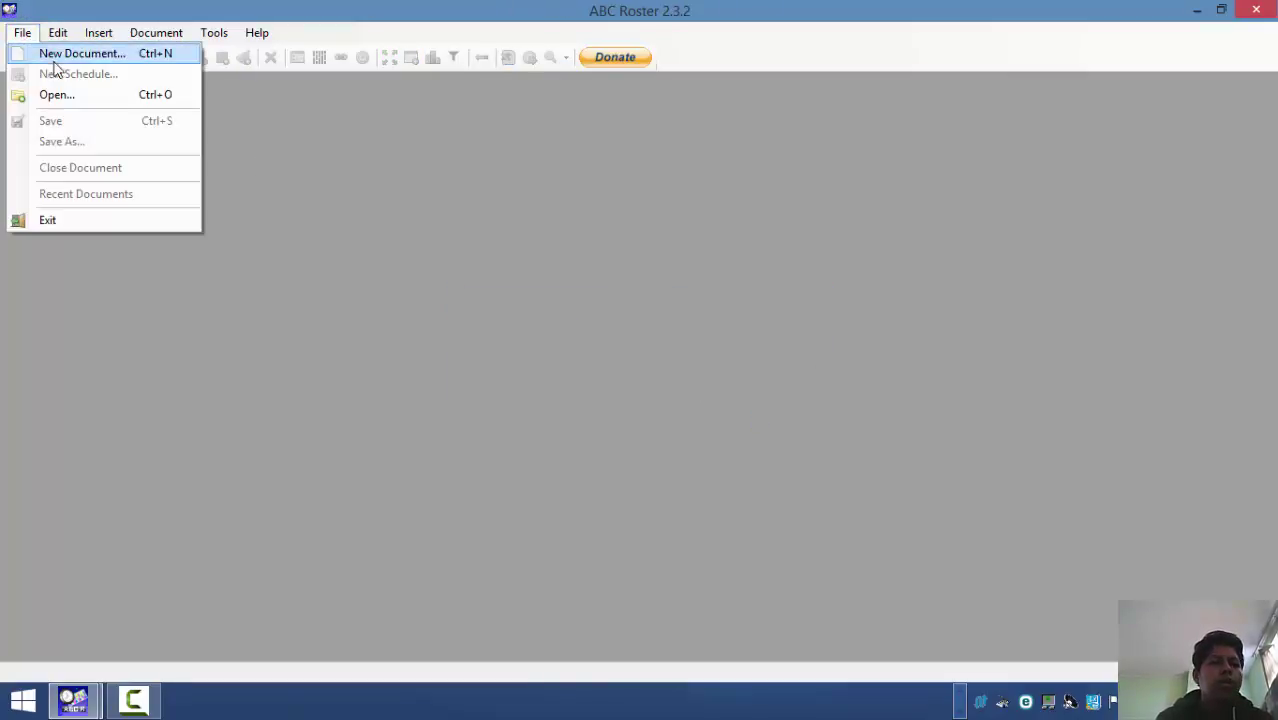
left_click(883, 475)
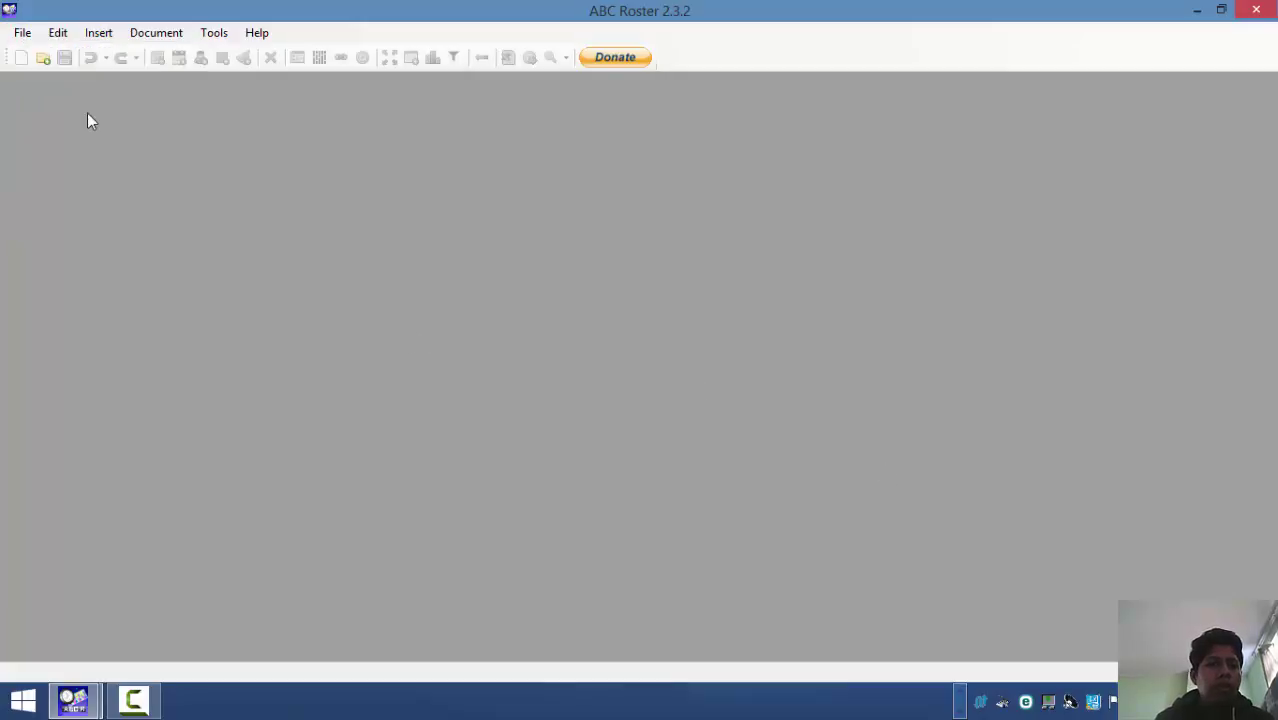
left_click(24, 34)
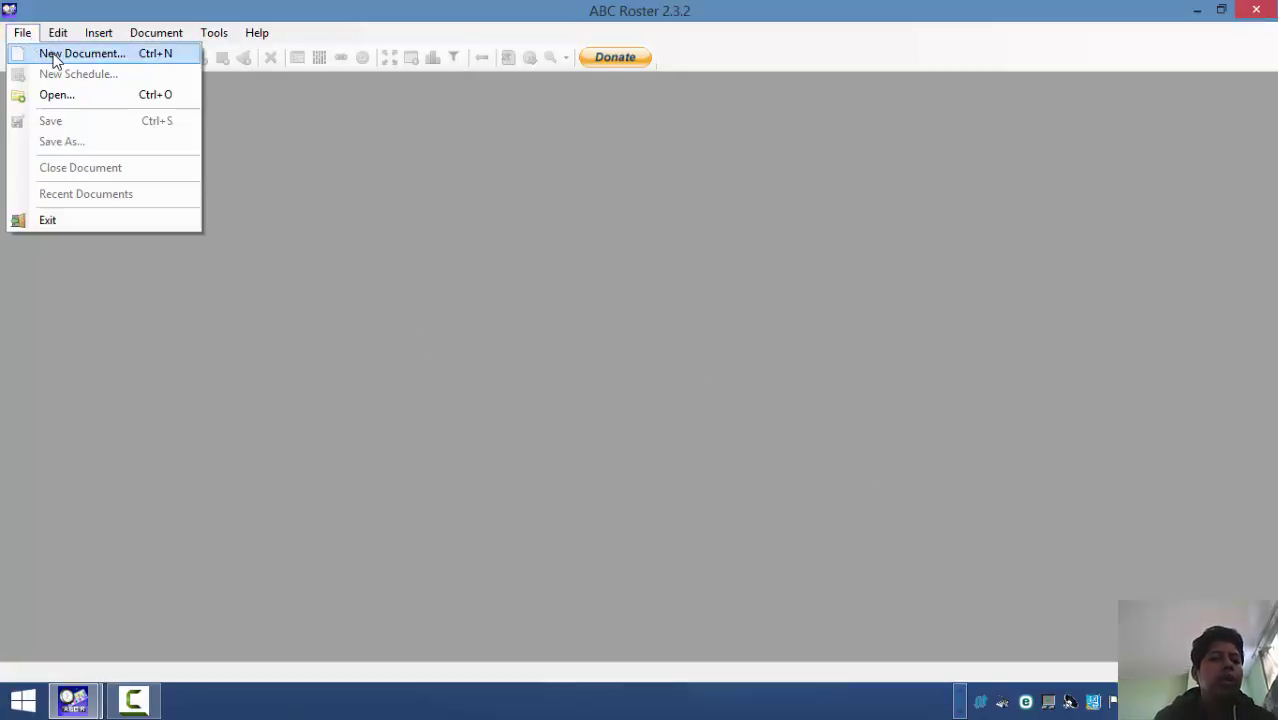
left_click(55, 56)
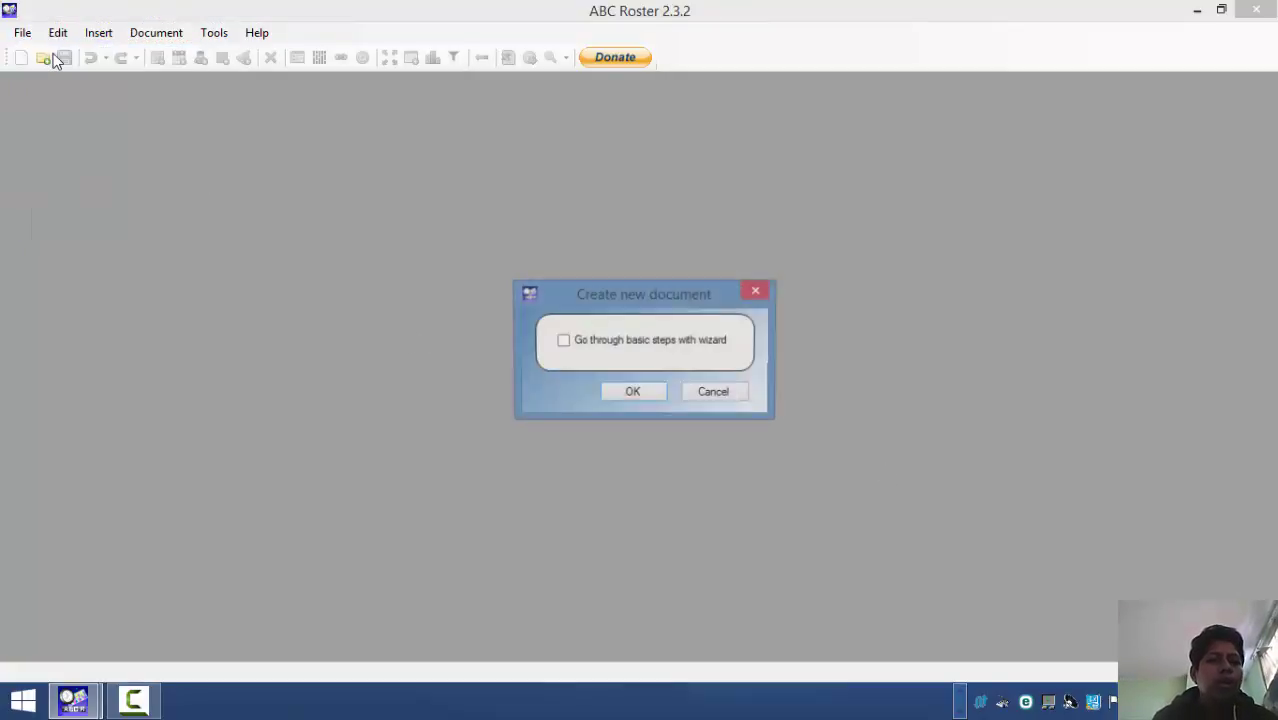
left_click(563, 341)
left_click(620, 392)
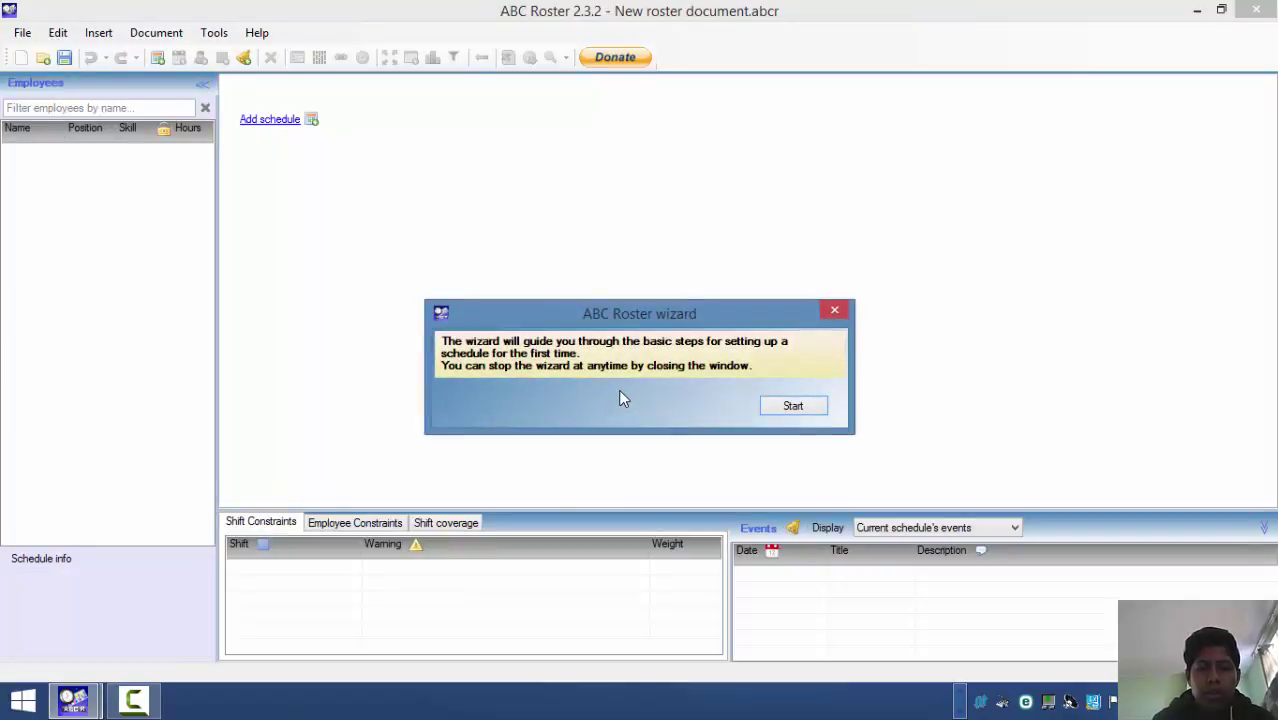
left_click(793, 406)
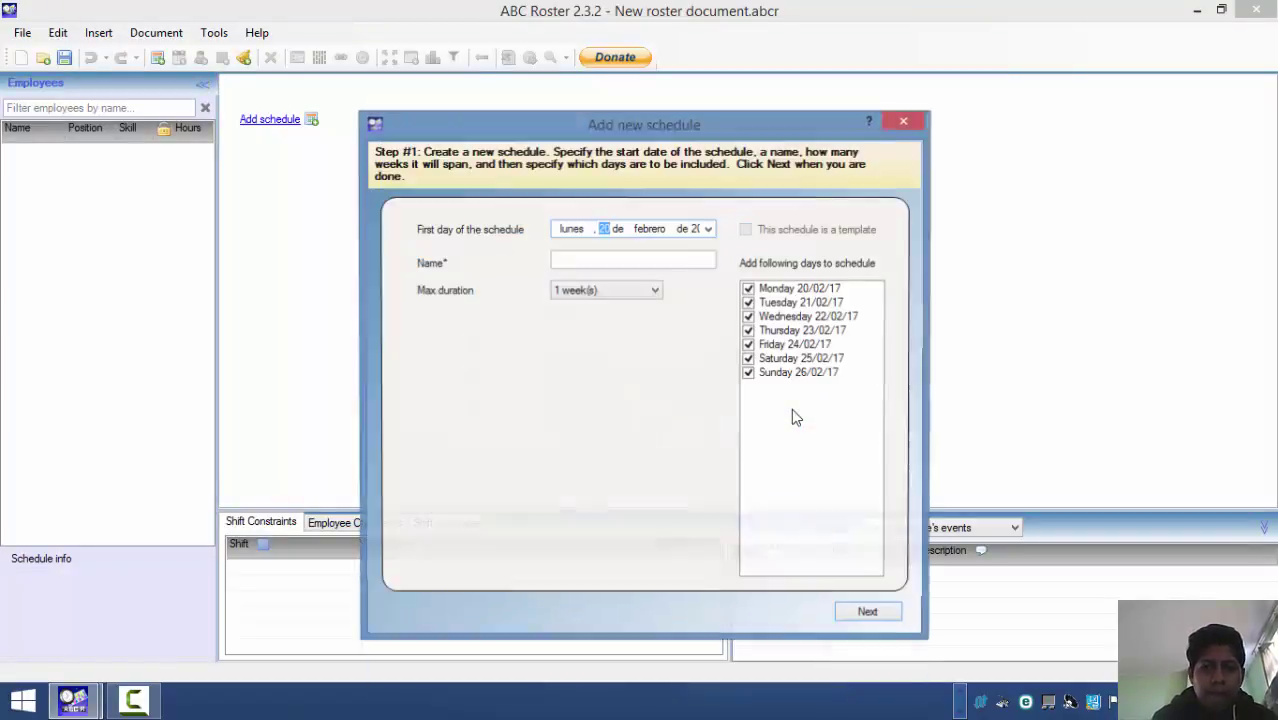
left_click(594, 261)
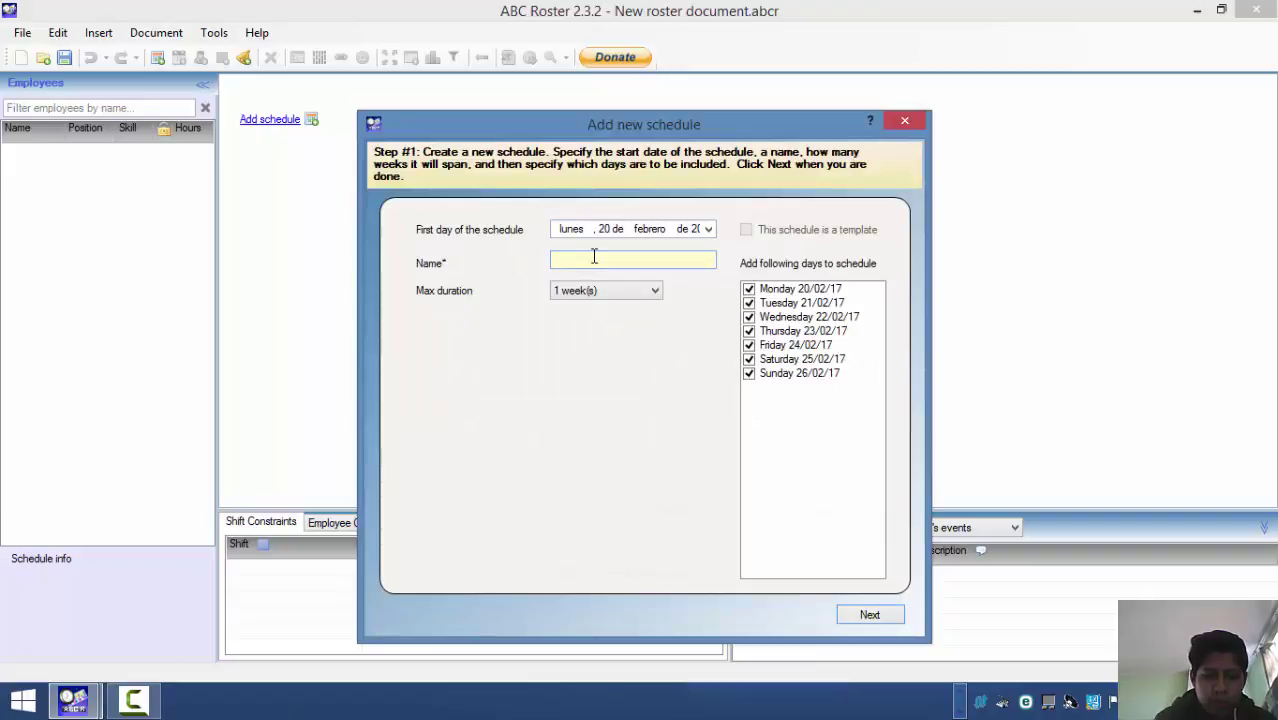
type("LUIS")
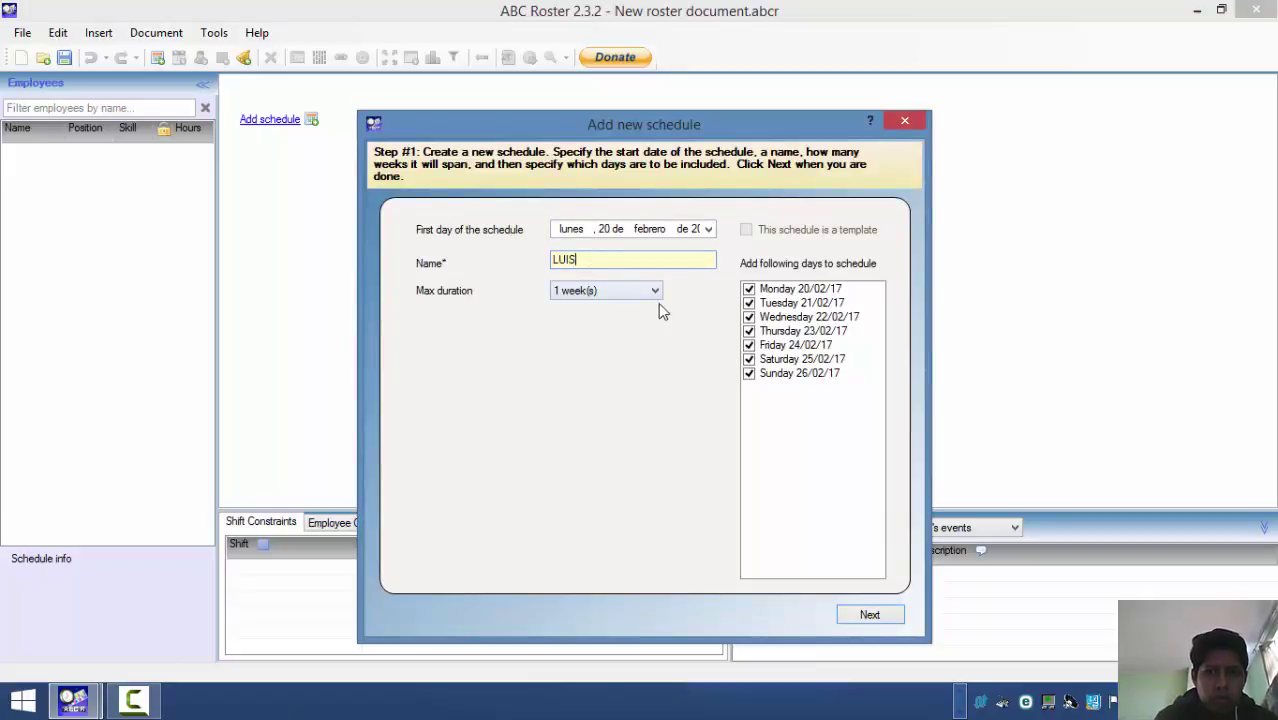
left_click(877, 626)
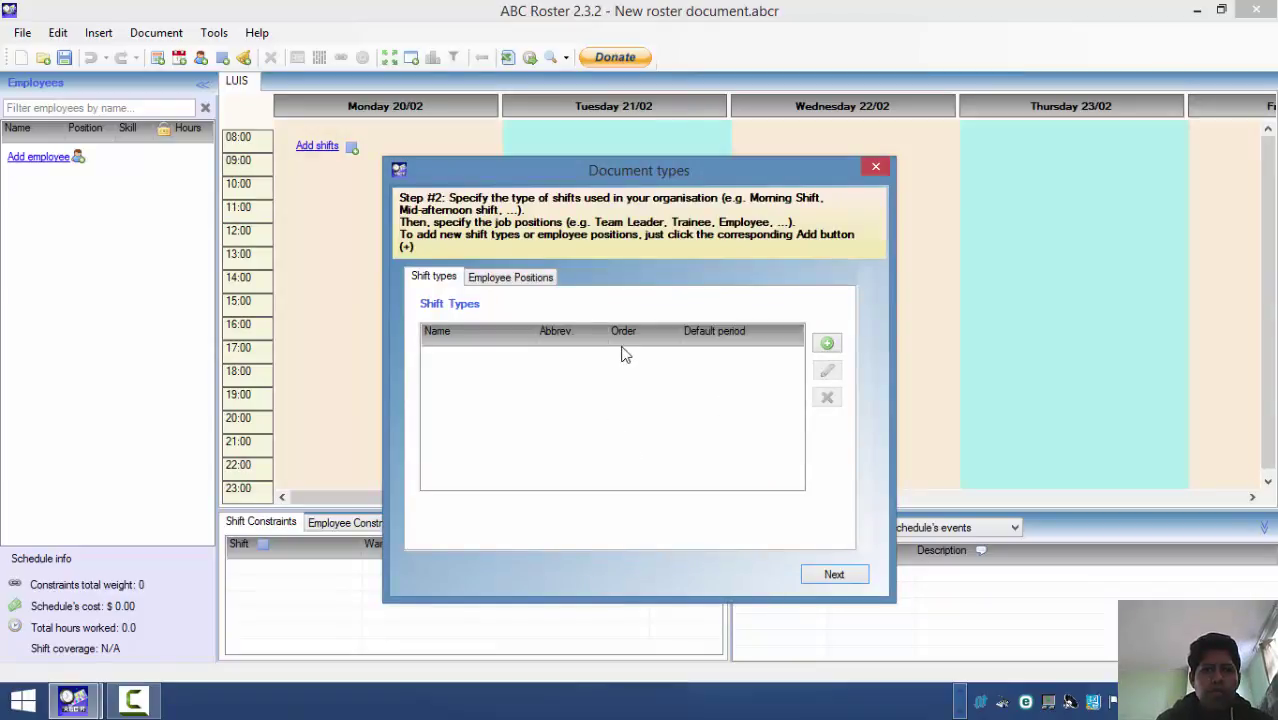
- Attempt to delete the Supervisor position and dismiss the cannot-delete message
left_click(508, 278)
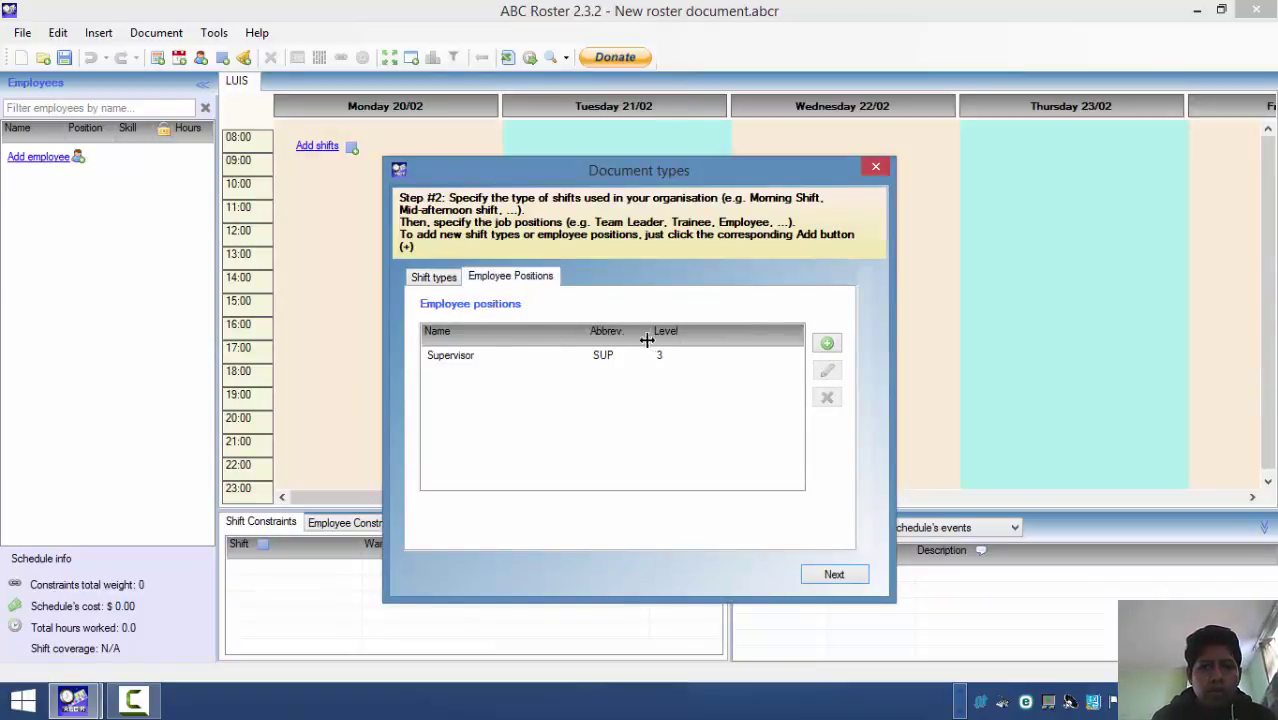
left_click(582, 350)
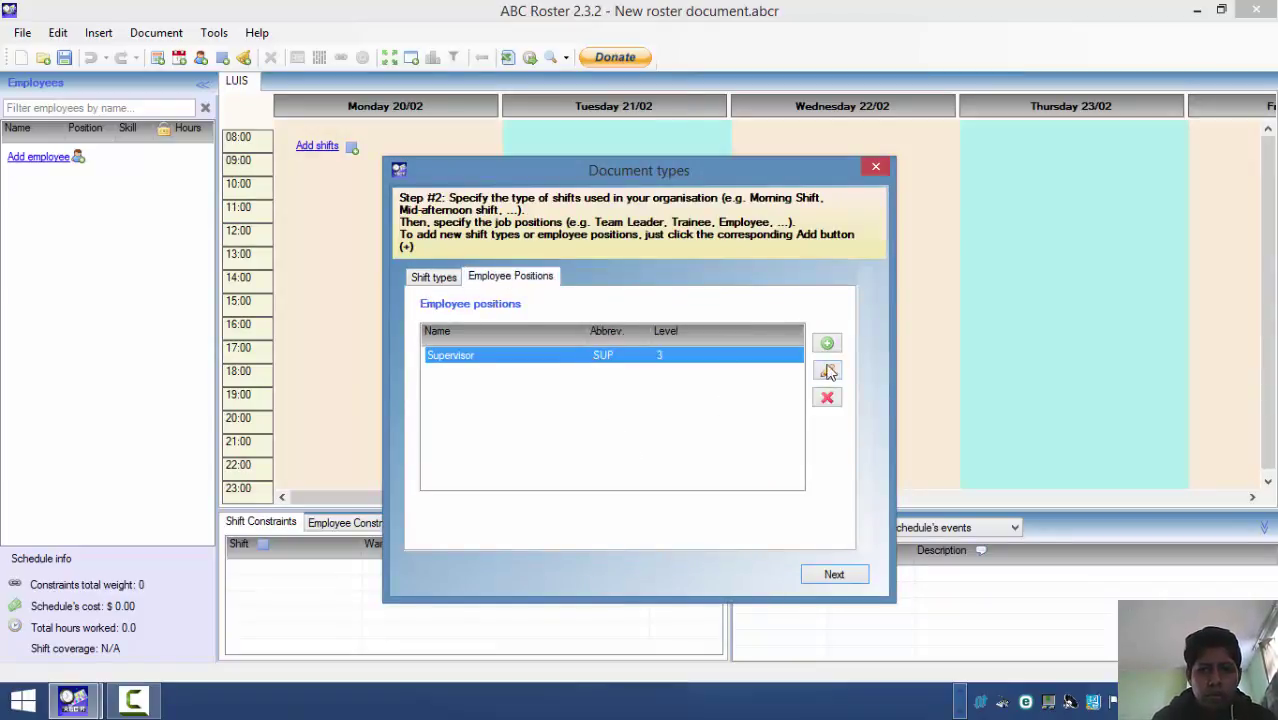
left_click(827, 399)
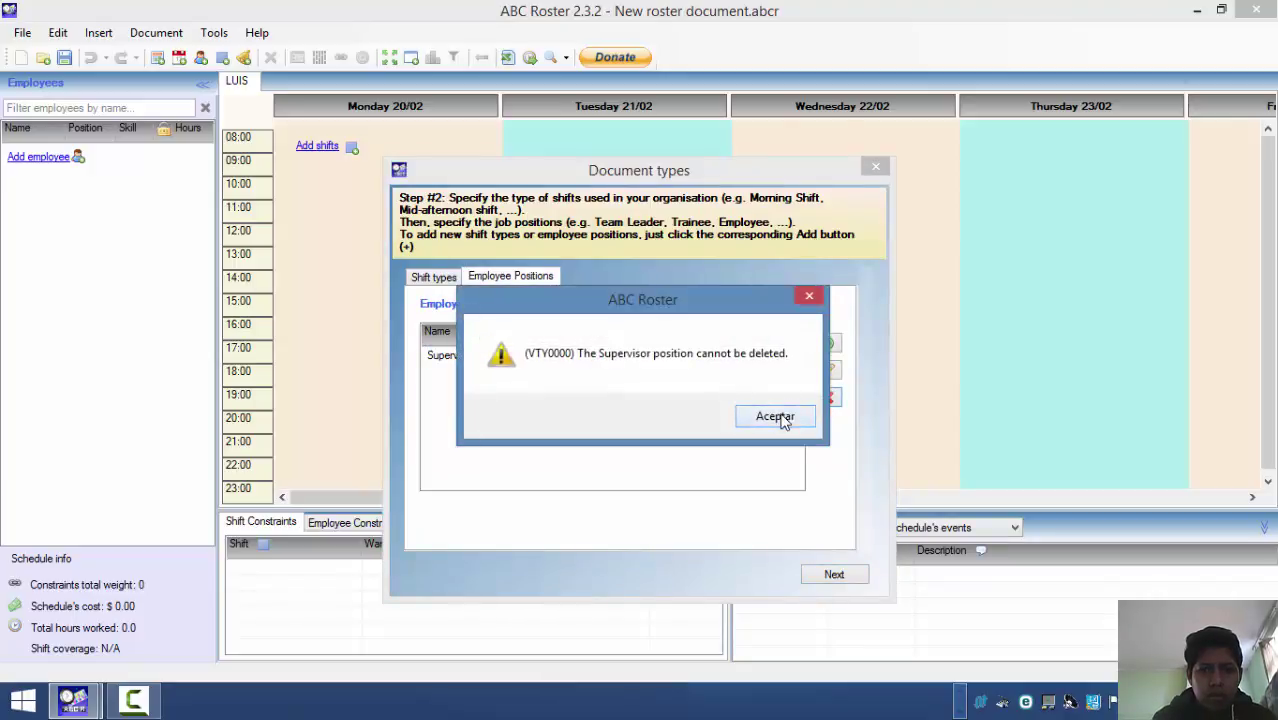
left_click(781, 418)
- Add a LUIS employee position abbreviated LU at level 0
left_click(830, 343)
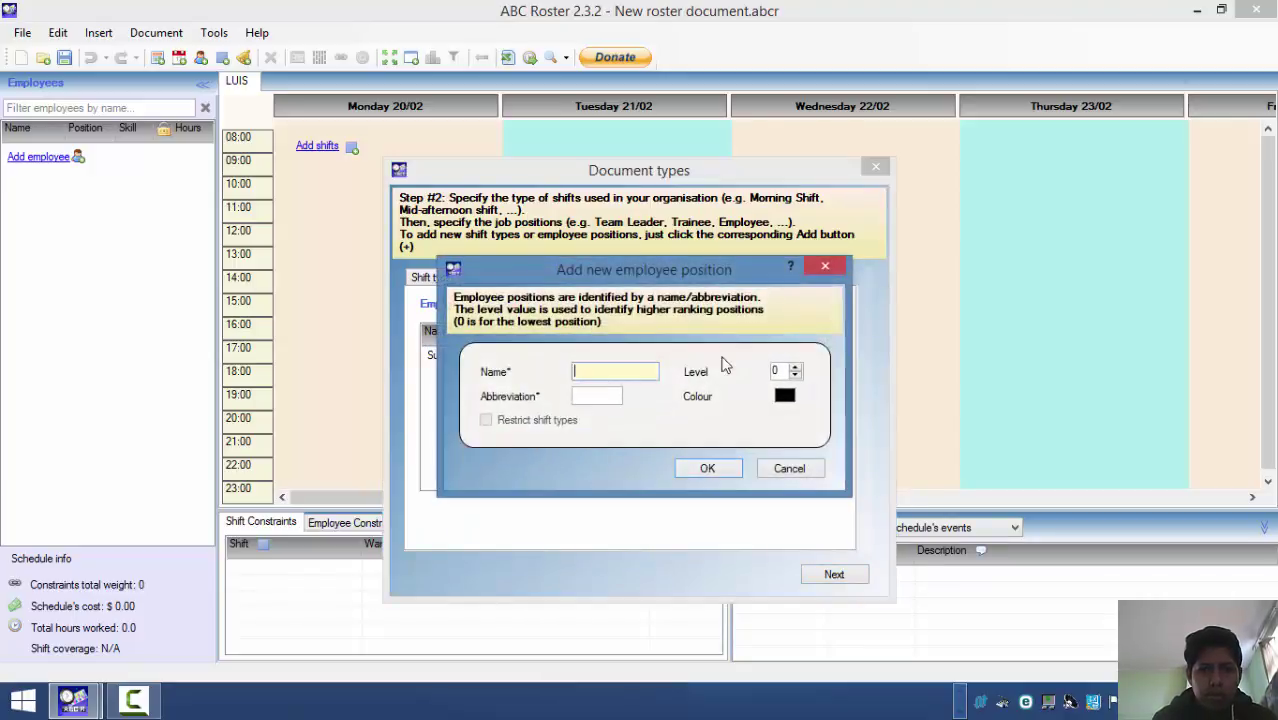
type("LUIS")
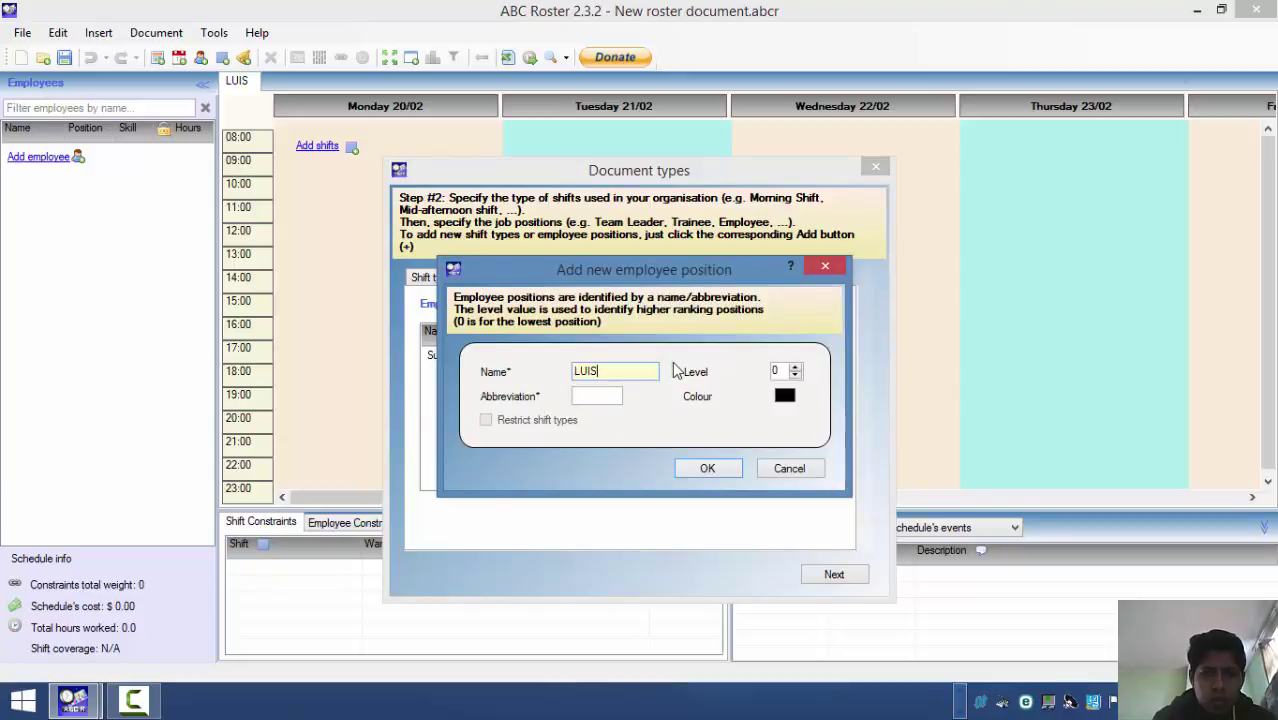
left_click(591, 398)
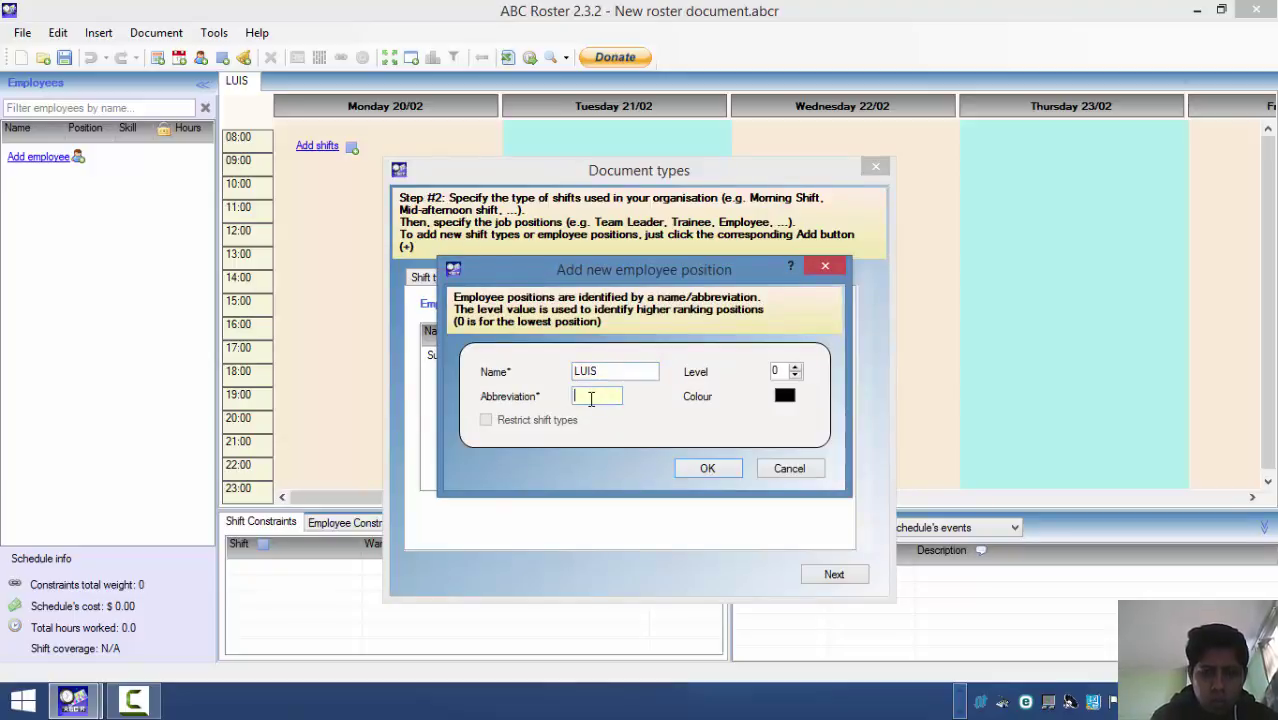
type("LUI")
key("BackSpace")
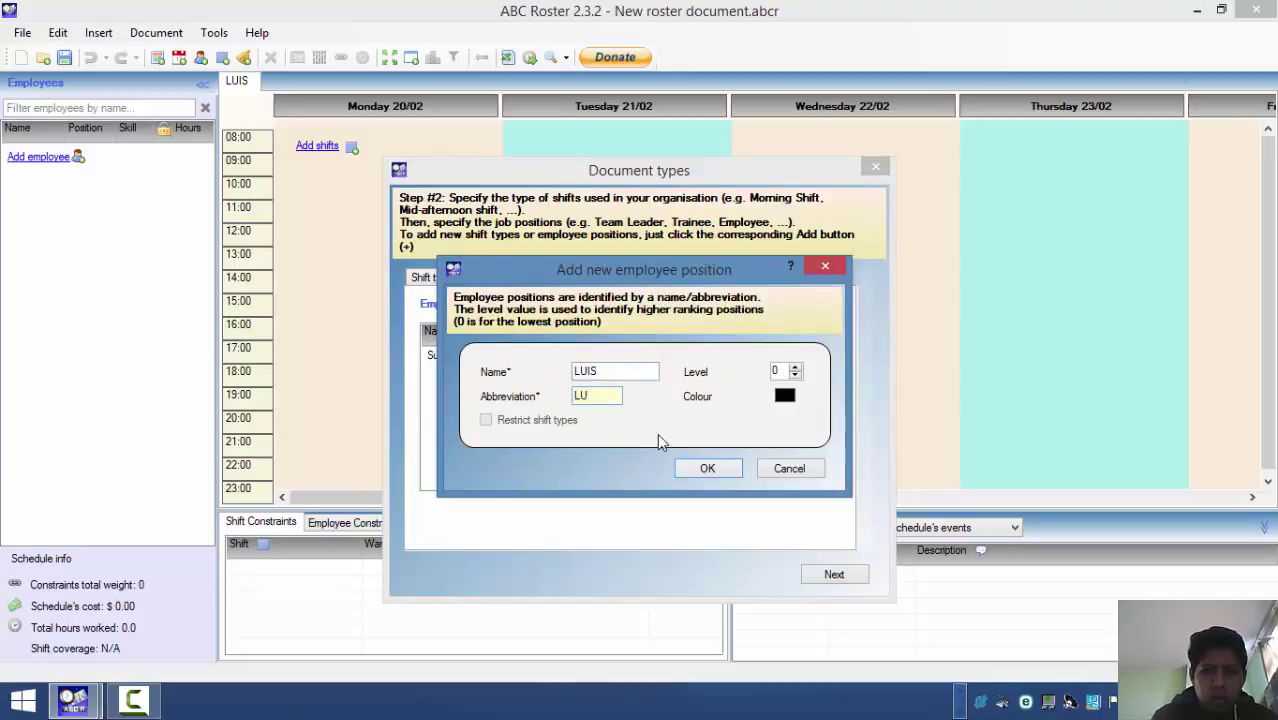
left_click(704, 474)
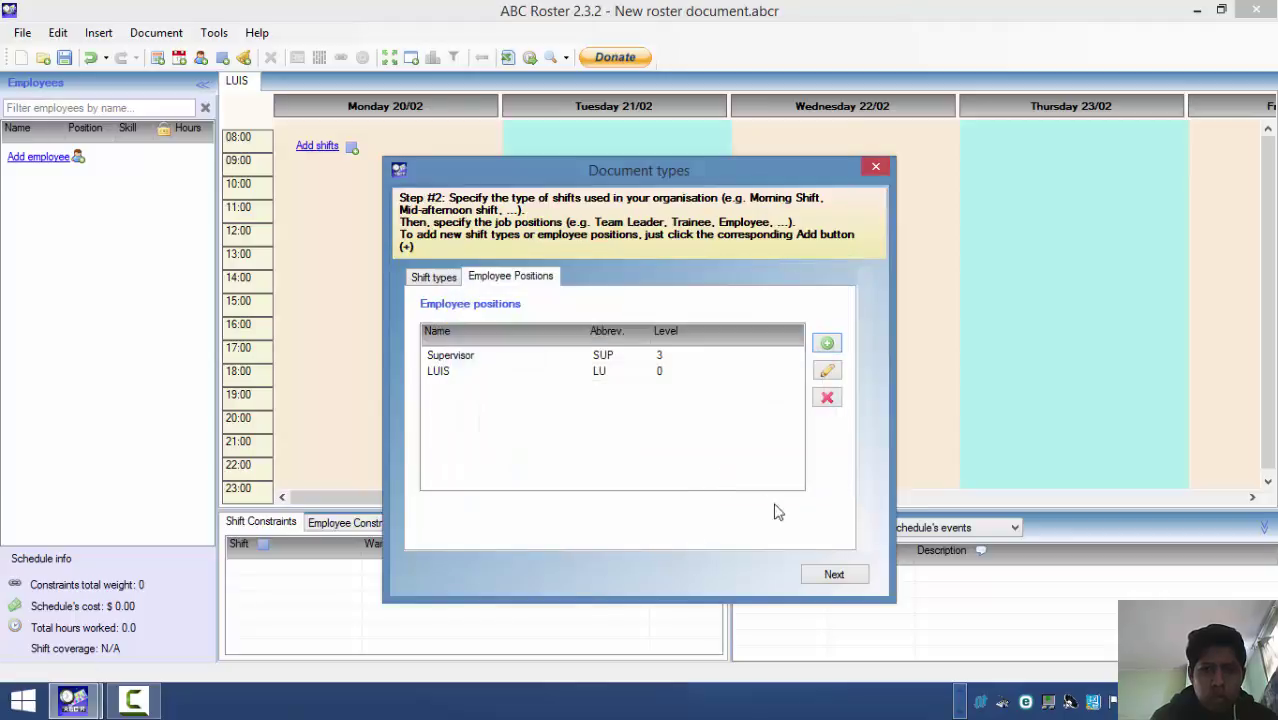
- Advance from Document types to the blank Add employee to schedule form
left_click(835, 577)
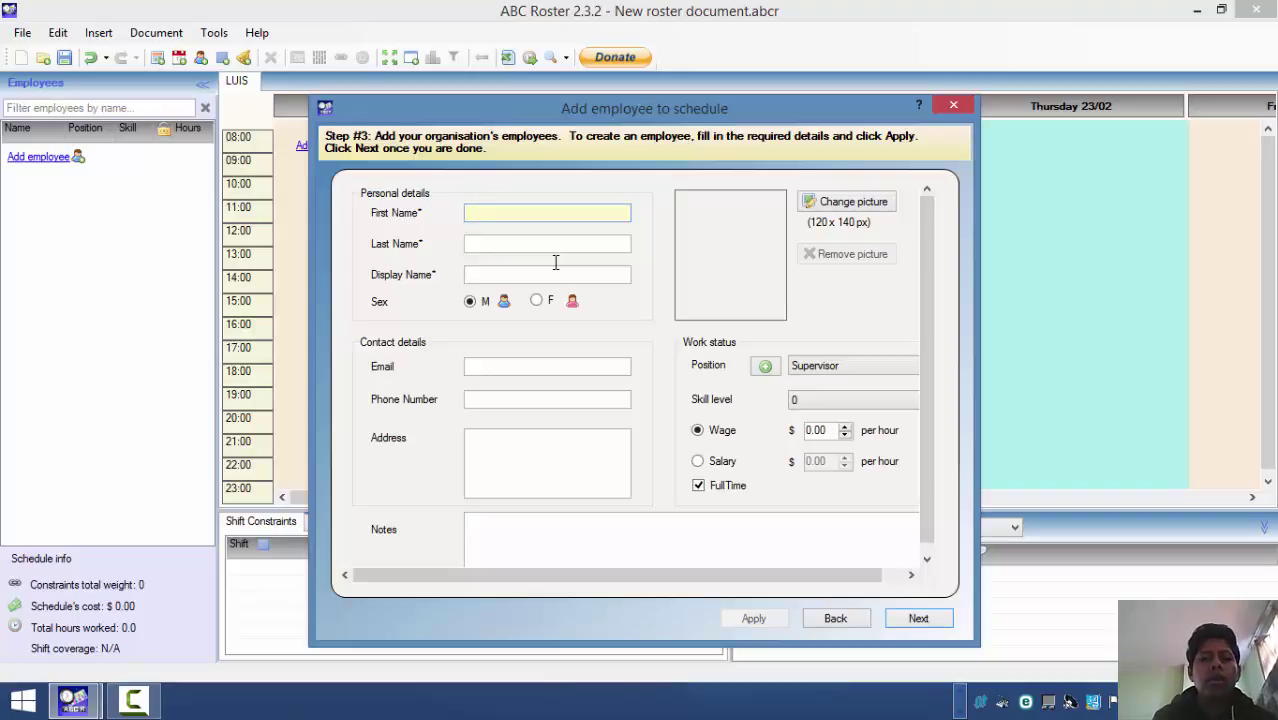
left_click(133, 700)
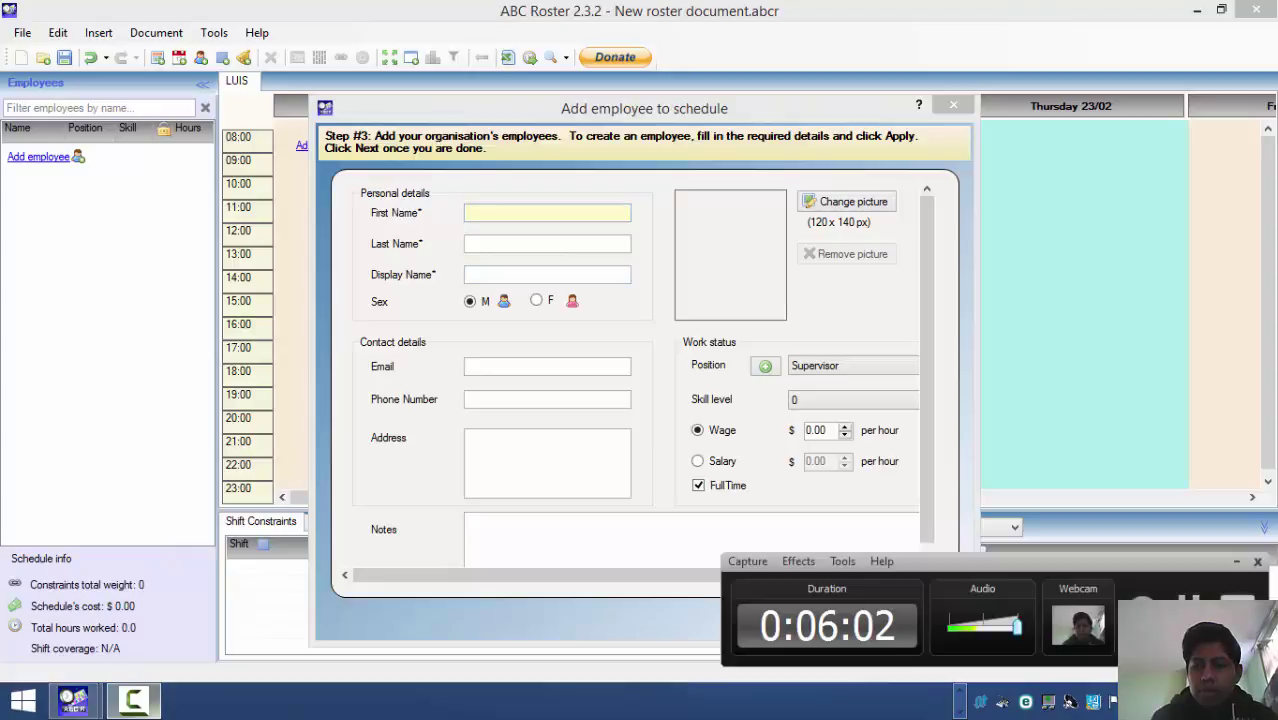